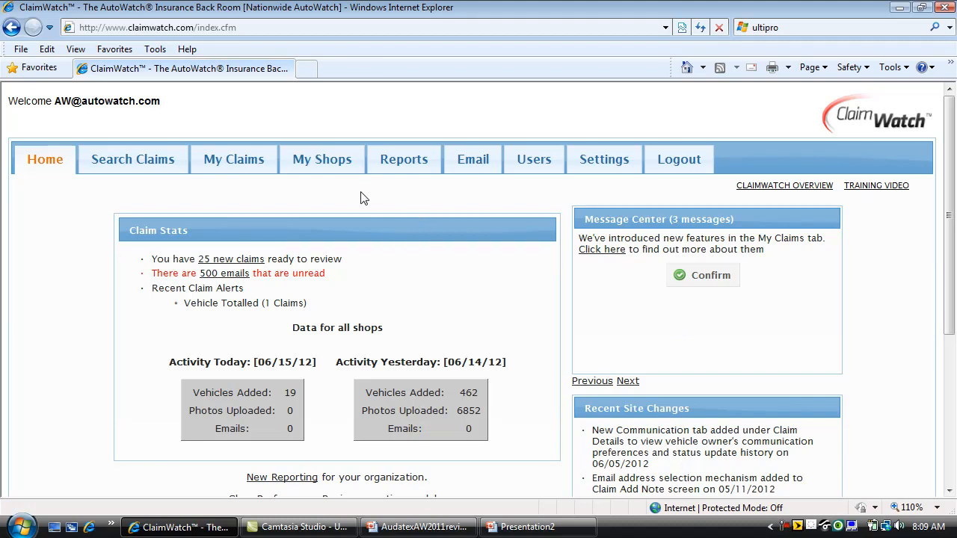
- Open the 25 new claims list and scroll down to the claim rows
{"action": "left_click", "coordinate": [242, 262]}
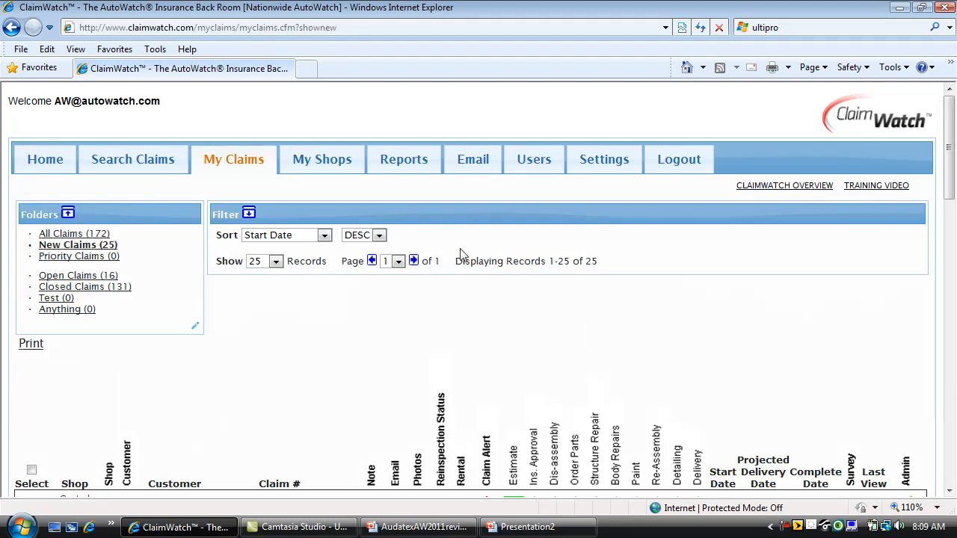
{"action": "left_click_drag", "start_coordinate": [951, 173], "coordinate": [955, 228]}
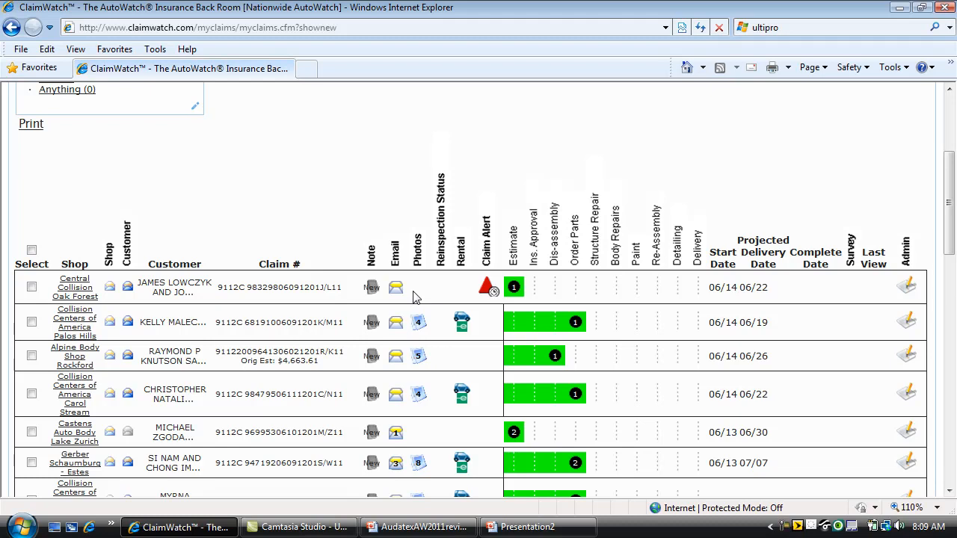
- Review the Palos Hills claim's photos and projected repair dates, then close its details
{"action": "left_click", "coordinate": [418, 323]}
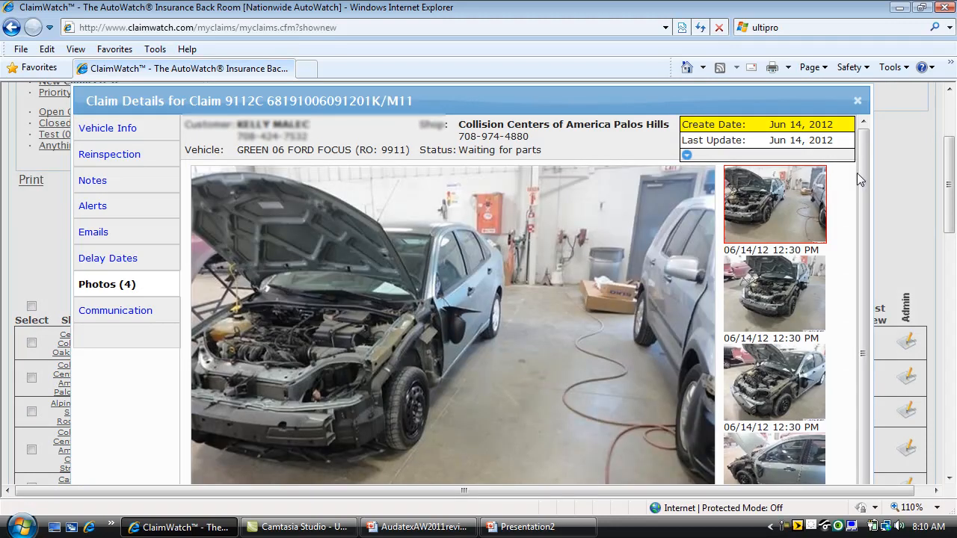
{"action": "left_click", "coordinate": [686, 154]}
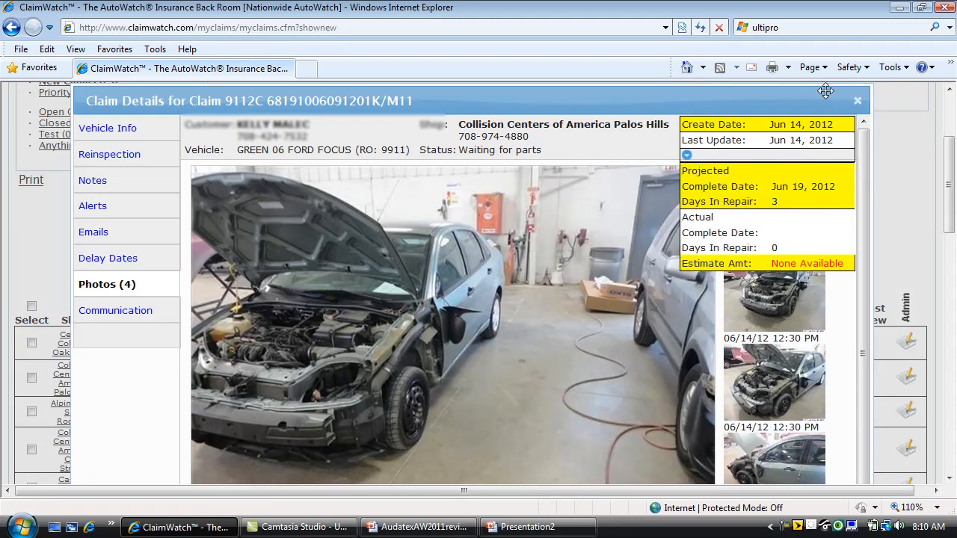
{"action": "left_click", "coordinate": [857, 100]}
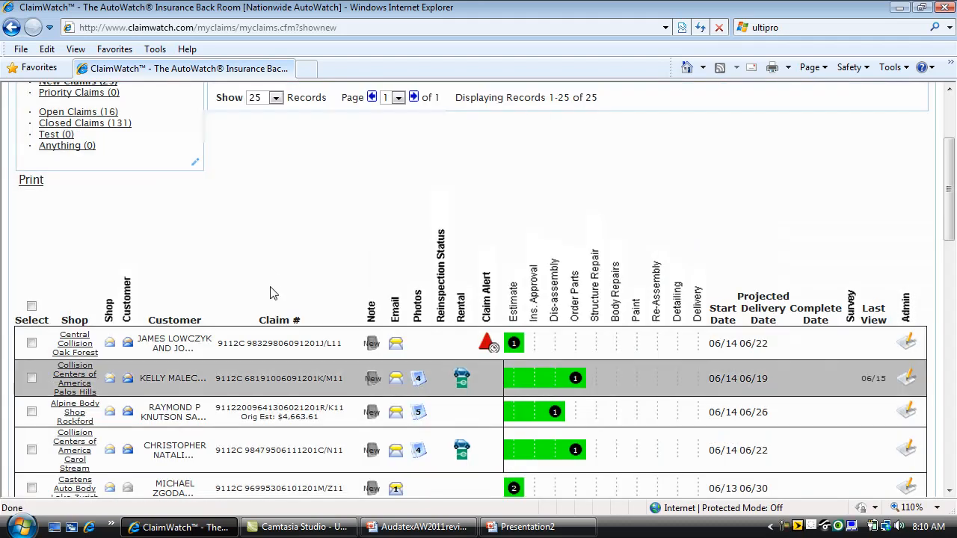
- View the Alpine Body Shop claim's tailgate, tonneau cover and truck photos full size, then close it
{"action": "left_click", "coordinate": [418, 413]}
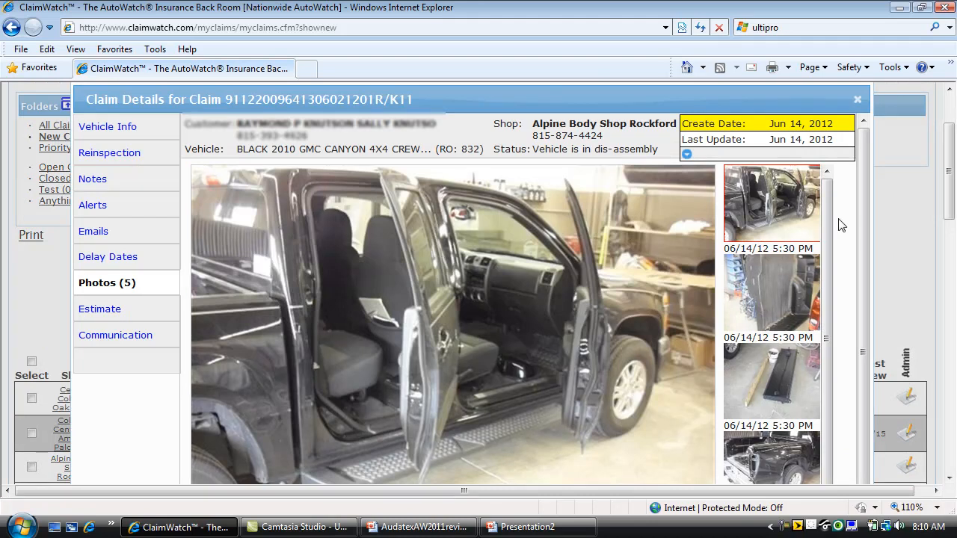
{"action": "left_click", "coordinate": [793, 299]}
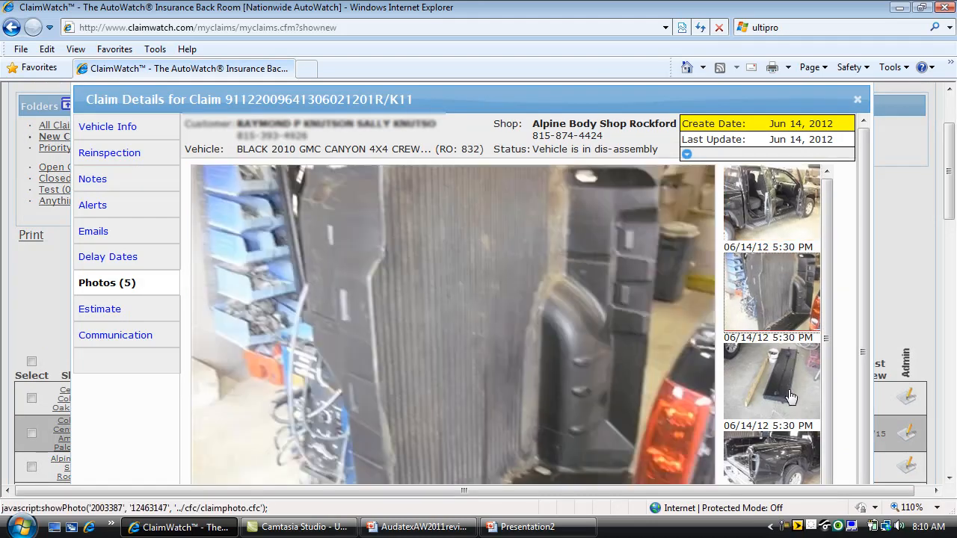
{"action": "left_click", "coordinate": [791, 396]}
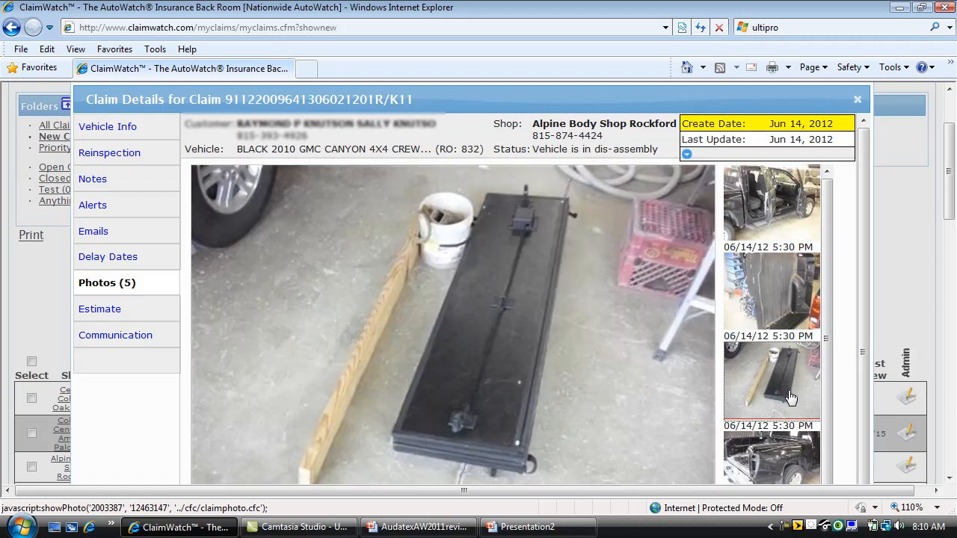
{"action": "left_click", "coordinate": [785, 454]}
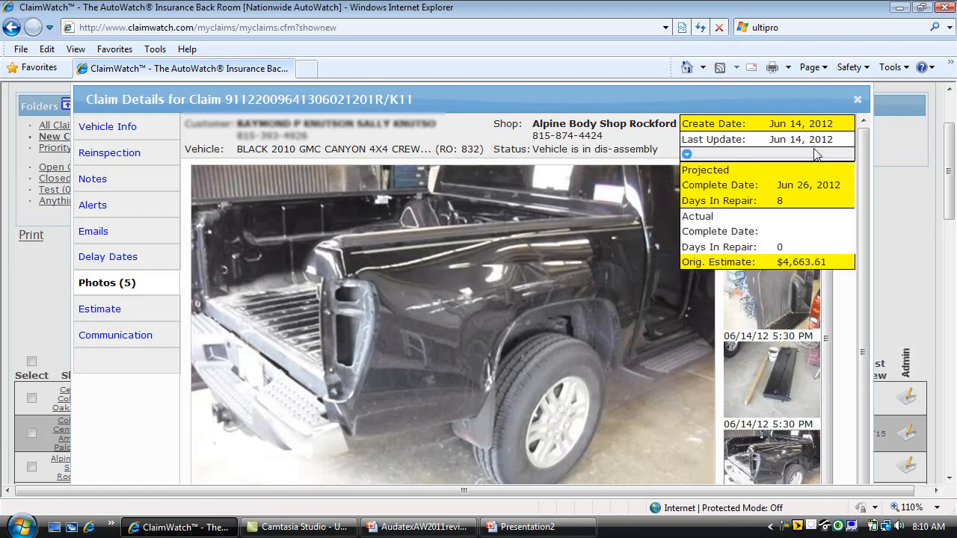
{"action": "left_click", "coordinate": [857, 98]}
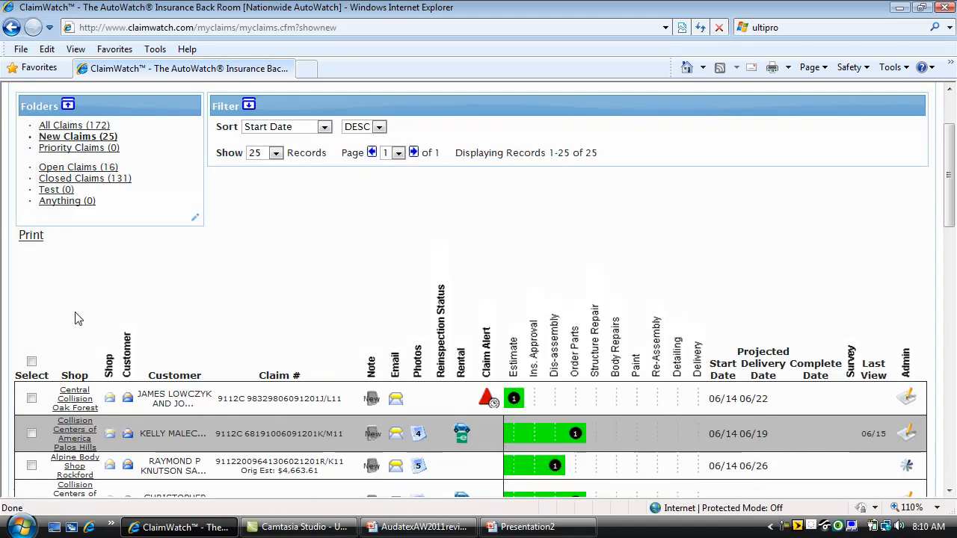
- Select the Palos Hills and Alpine Body Shop Rockford claims and copy them to Open Claims
{"action": "left_click", "coordinate": [32, 399]}
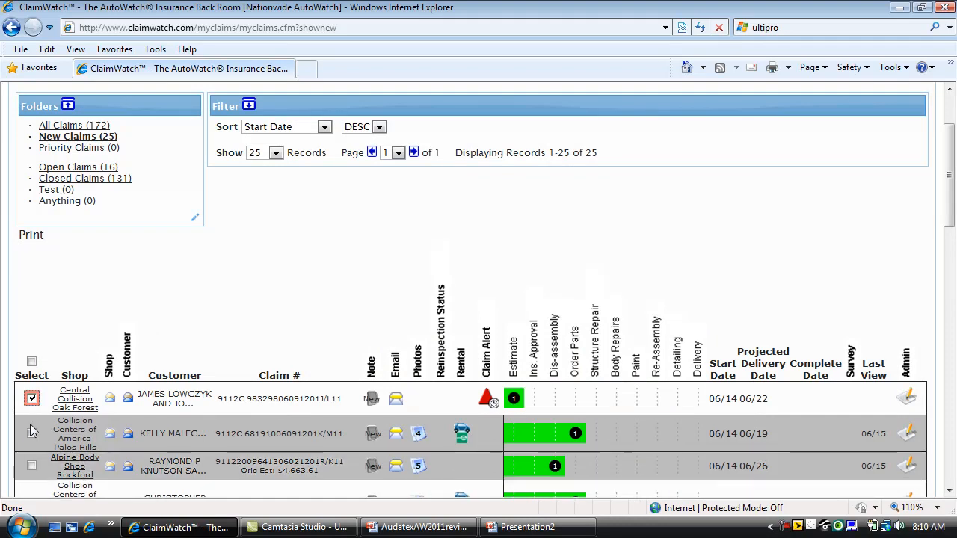
{"action": "left_click", "coordinate": [31, 434]}
{"action": "left_click", "coordinate": [32, 398]}
{"action": "left_click", "coordinate": [33, 466]}
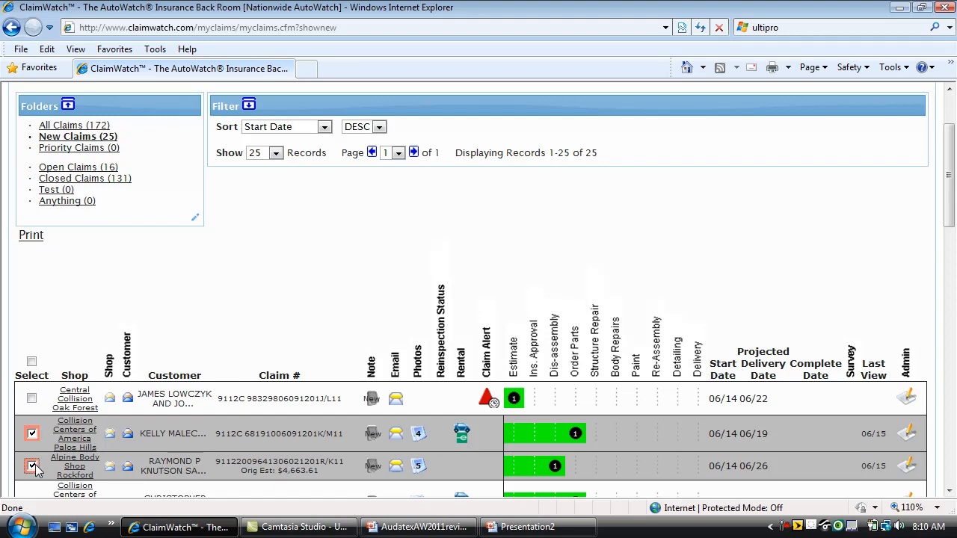
{"action": "left_click_drag", "start_coordinate": [954, 213], "coordinate": [950, 441]}
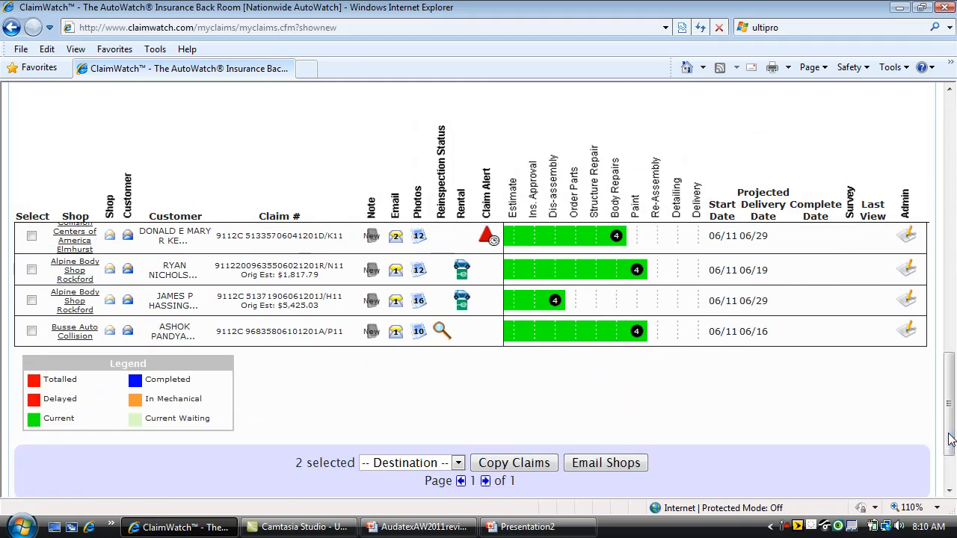
{"action": "left_click", "coordinate": [458, 465]}
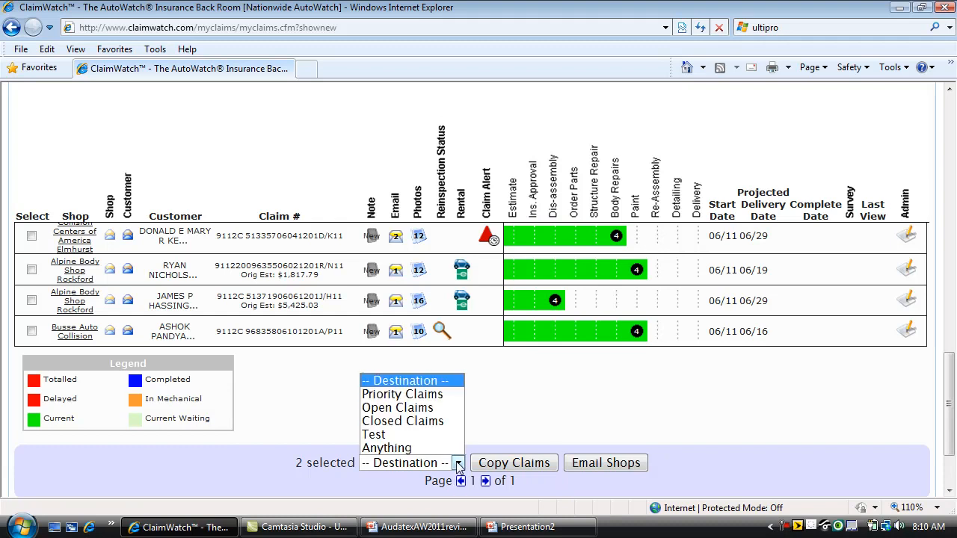
{"action": "left_click", "coordinate": [432, 408]}
{"action": "left_click", "coordinate": [544, 464]}
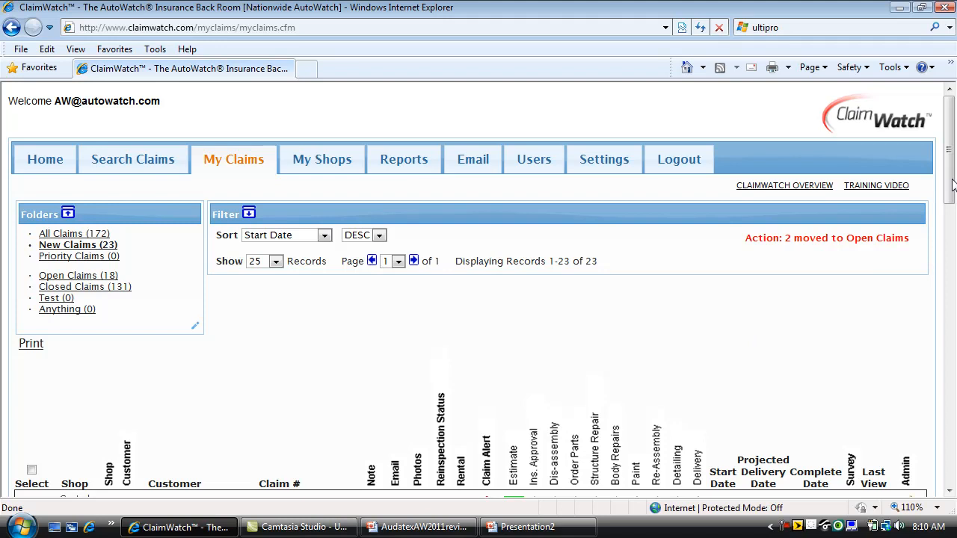
- Scroll through the Open Claims folder's 18 claims sorted by Start Date descending
{"action": "left_click_drag", "start_coordinate": [956, 190], "coordinate": [955, 242]}
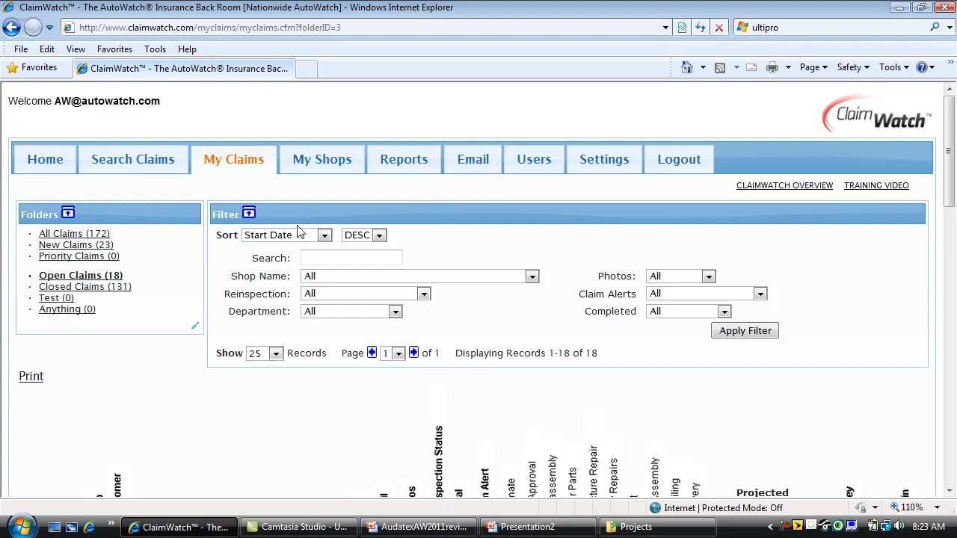
- Check the sort, shop, reinspection and department filters, leaving them at Start Date and All
{"action": "left_click", "coordinate": [326, 235]}
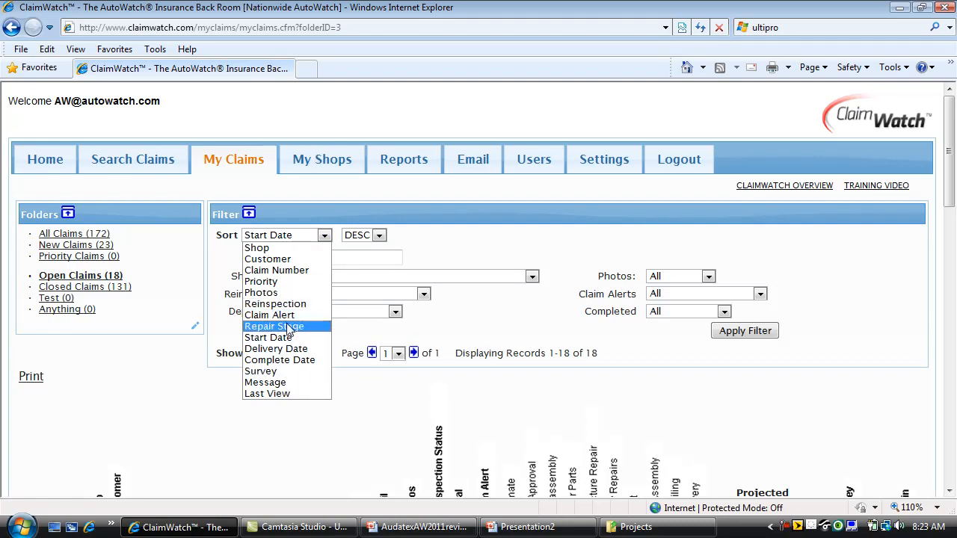
{"action": "left_click", "coordinate": [330, 202]}
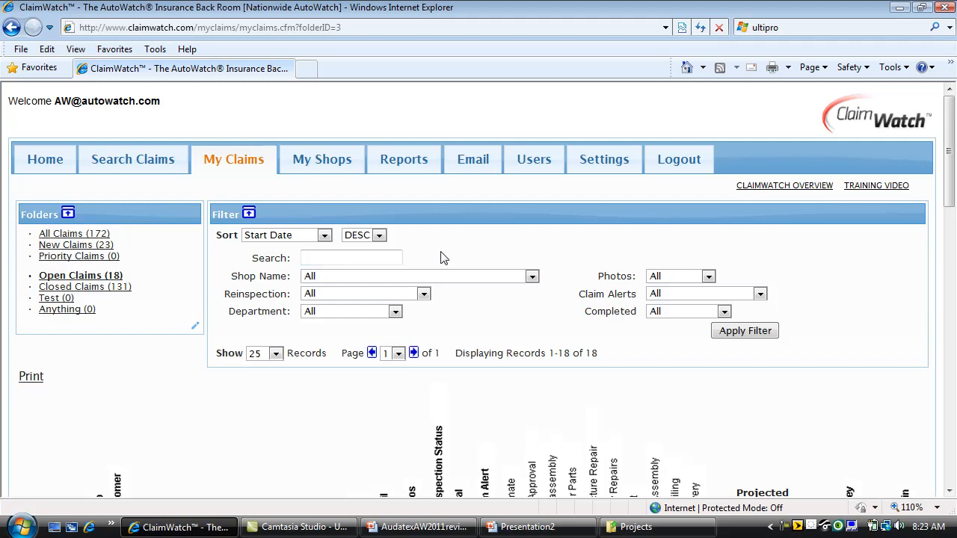
{"action": "left_click", "coordinate": [531, 278]}
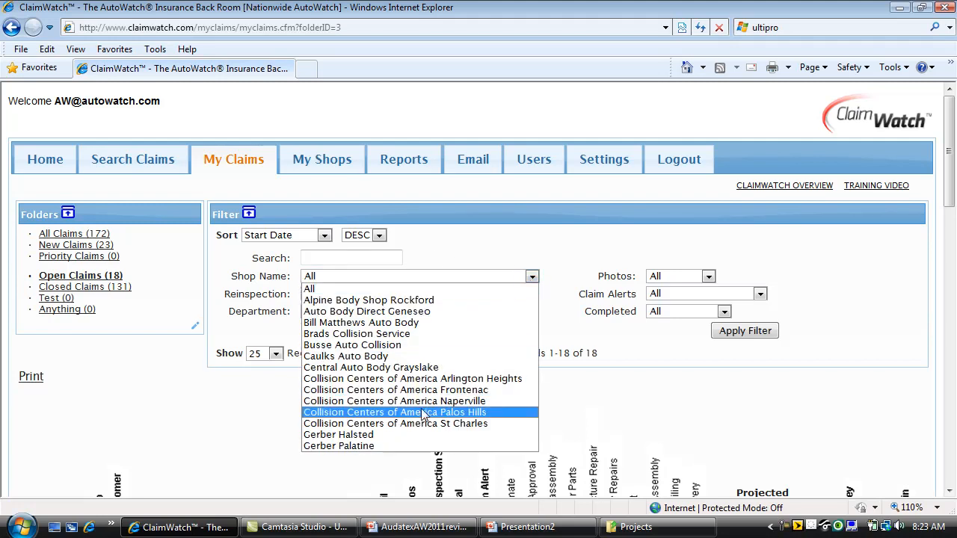
{"action": "left_click", "coordinate": [486, 263]}
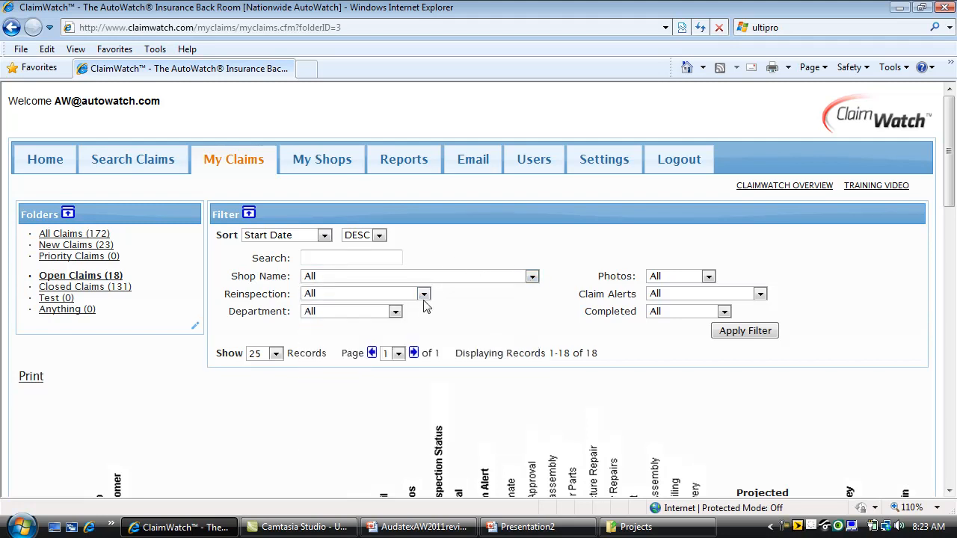
{"action": "left_click", "coordinate": [423, 295]}
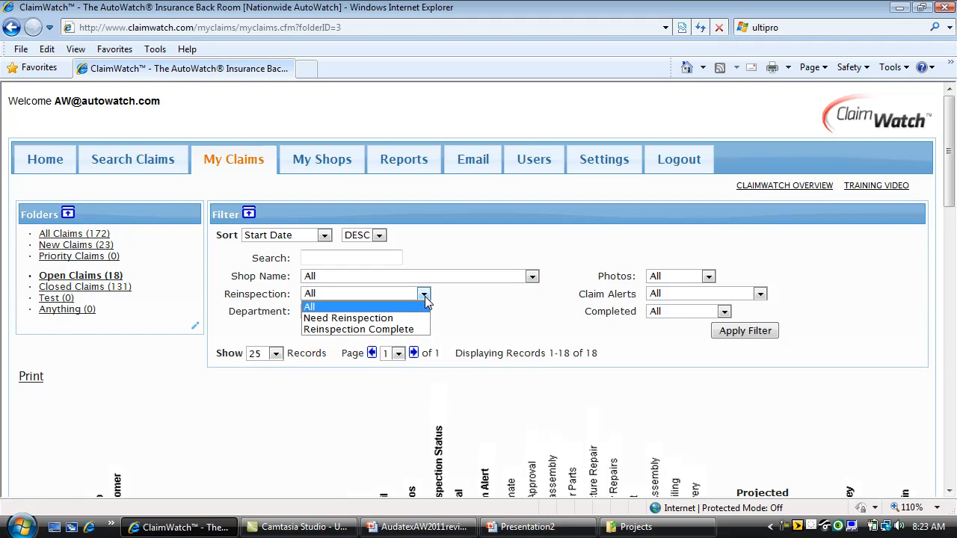
{"action": "left_click", "coordinate": [451, 259]}
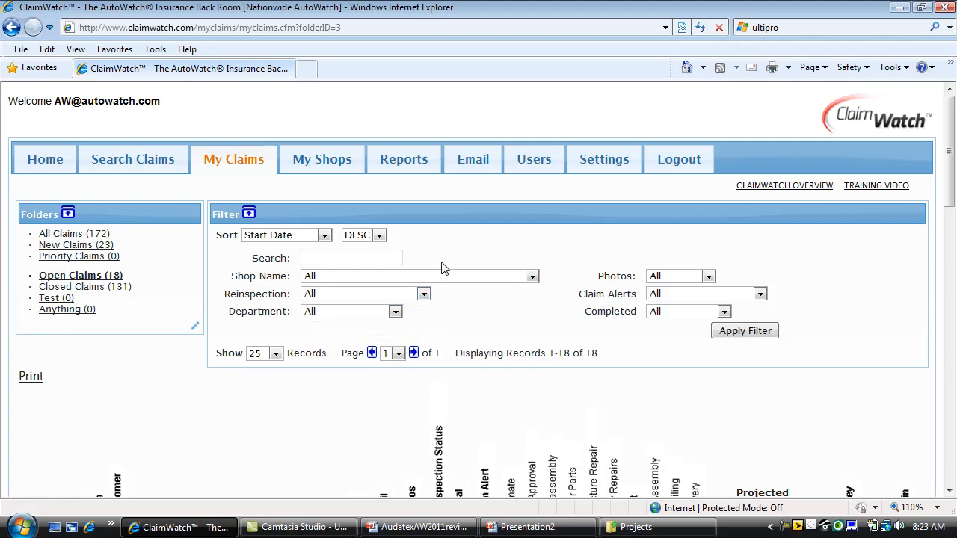
{"action": "left_click", "coordinate": [400, 316]}
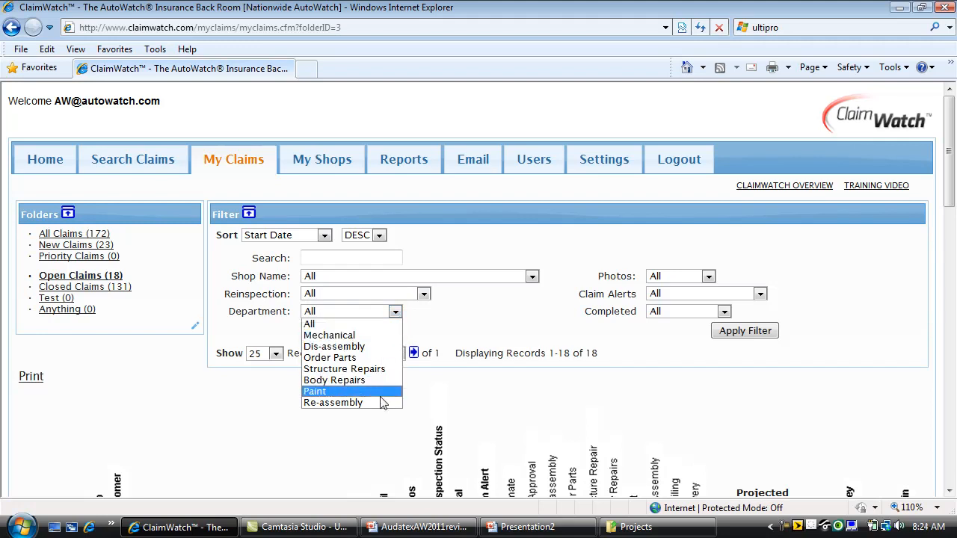
{"action": "left_click", "coordinate": [469, 327]}
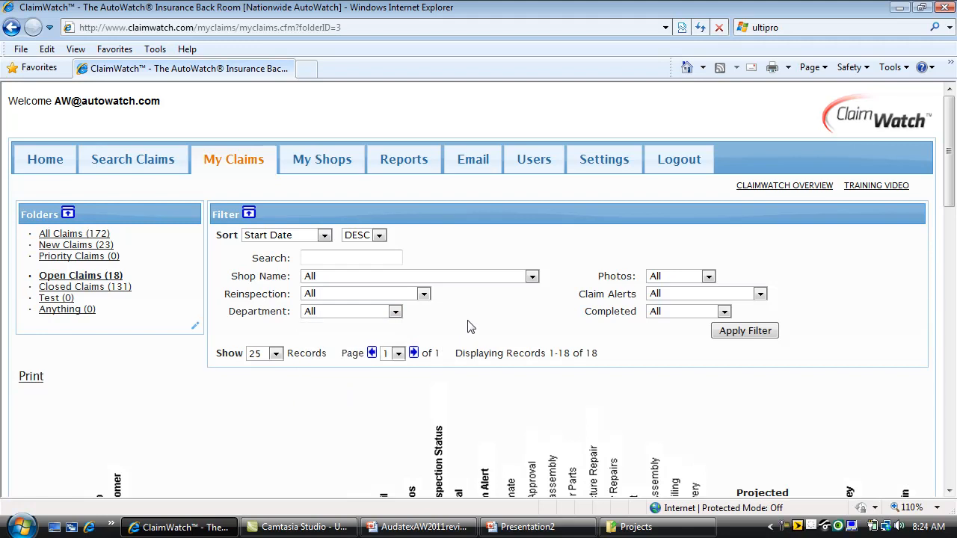
- Keep photo and claim alert filters at All, set Completed to Not Complete, and apply
{"action": "left_click", "coordinate": [708, 278]}
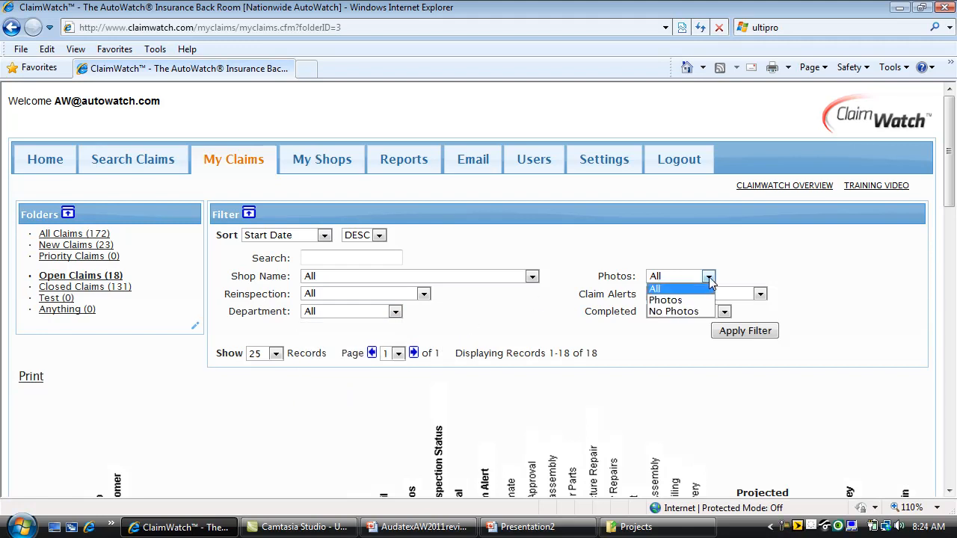
{"action": "left_click", "coordinate": [709, 281]}
{"action": "left_click", "coordinate": [761, 296]}
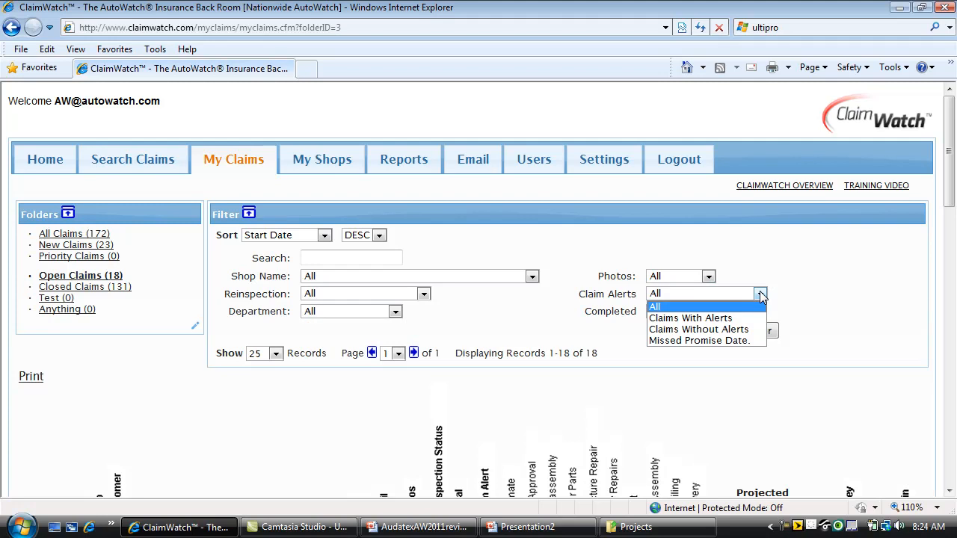
{"action": "left_click", "coordinate": [761, 296]}
{"action": "left_click", "coordinate": [724, 312]}
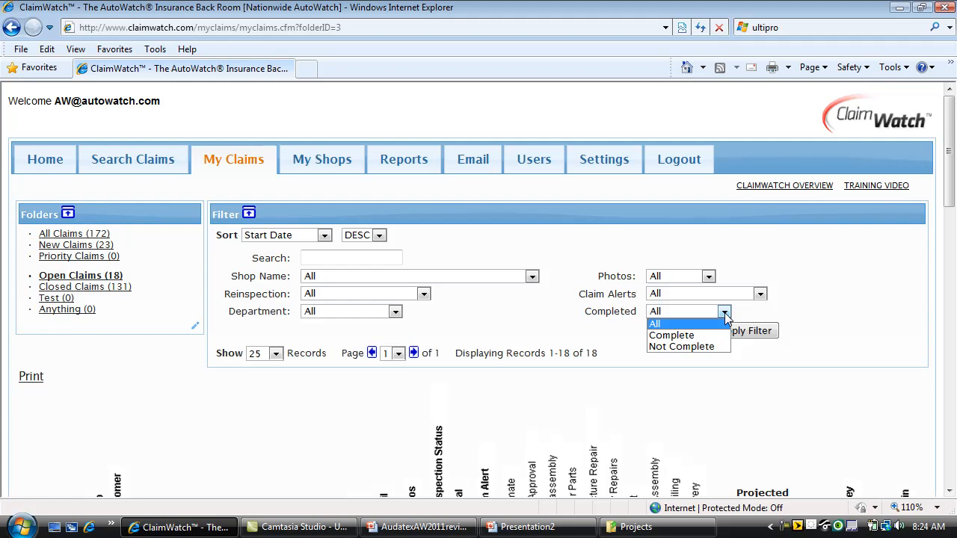
{"action": "left_click", "coordinate": [694, 346]}
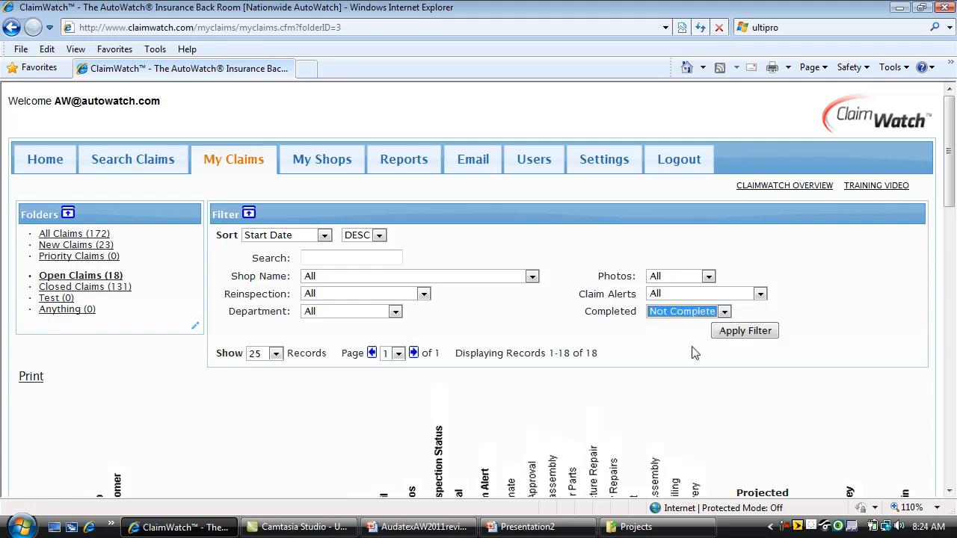
{"action": "left_click", "coordinate": [732, 334]}
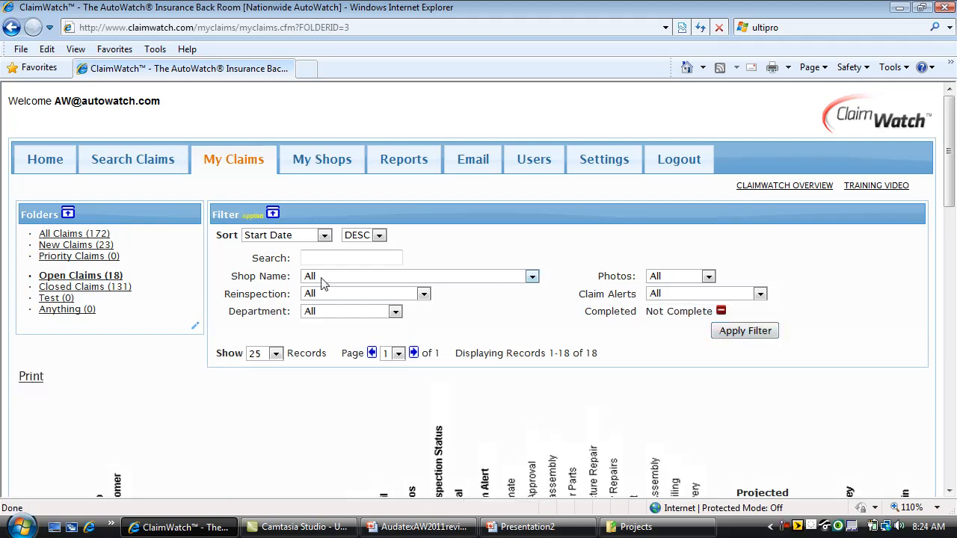
- Collapse the filter panel, scroll to the claims table and view the Naperville shop's details
{"action": "left_click", "coordinate": [272, 214]}
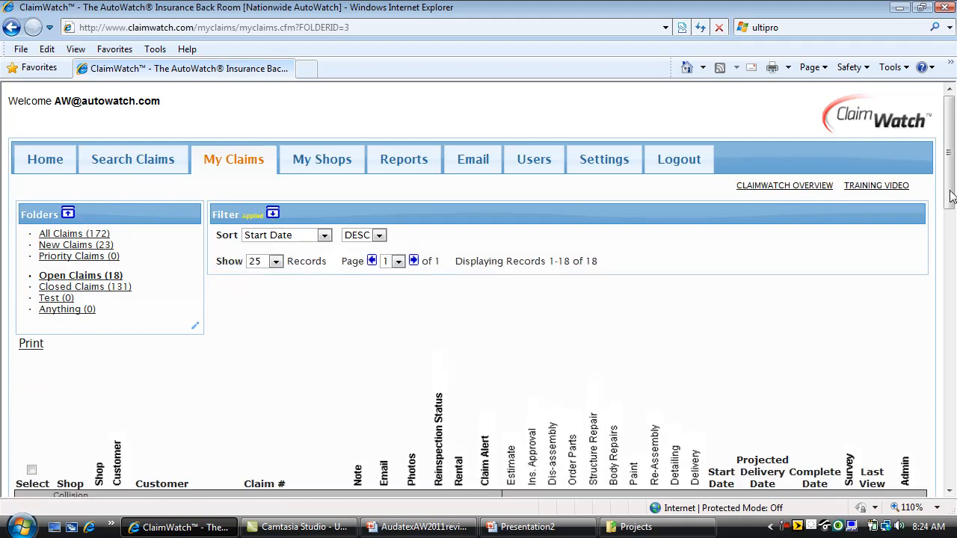
{"action": "left_click_drag", "start_coordinate": [949, 198], "coordinate": [951, 275]}
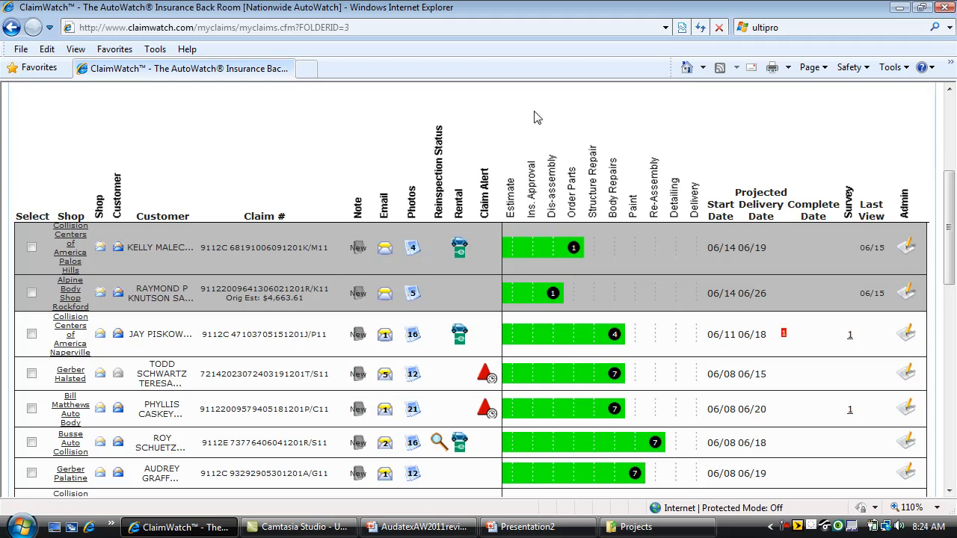
{"action": "left_click", "coordinate": [31, 335]}
{"action": "left_click", "coordinate": [31, 335]}
{"action": "mouse_move", "coordinate": [73, 337]}
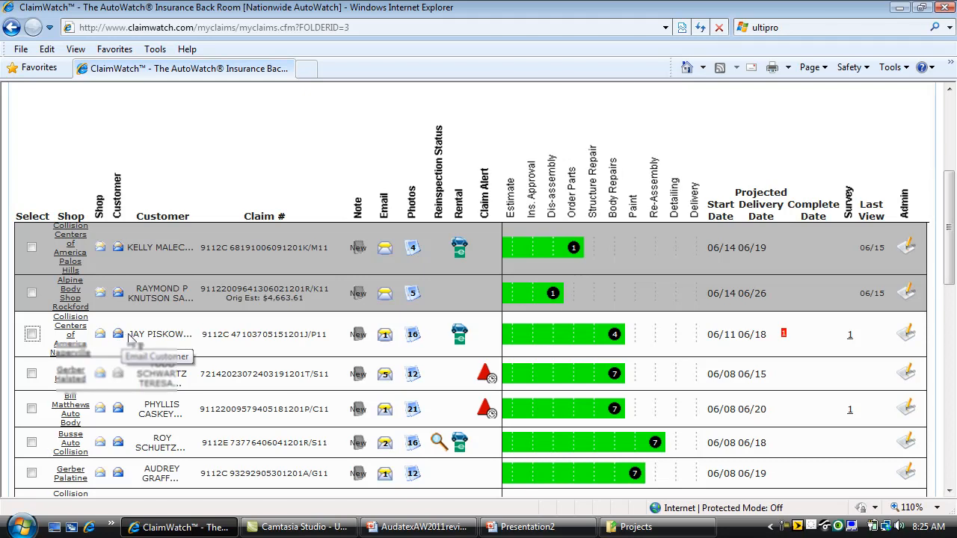
{"action": "mouse_move", "coordinate": [147, 337]}
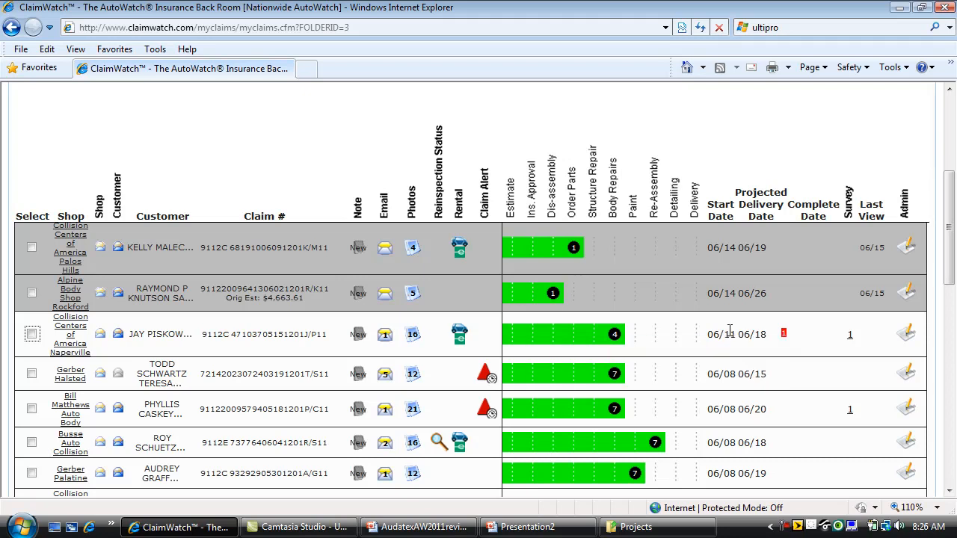
- Open the Naperville Ford Focus claim's 16 photos and view the taped-door and rear shots
{"action": "mouse_move", "coordinate": [785, 340]}
{"action": "left_click", "coordinate": [412, 342]}
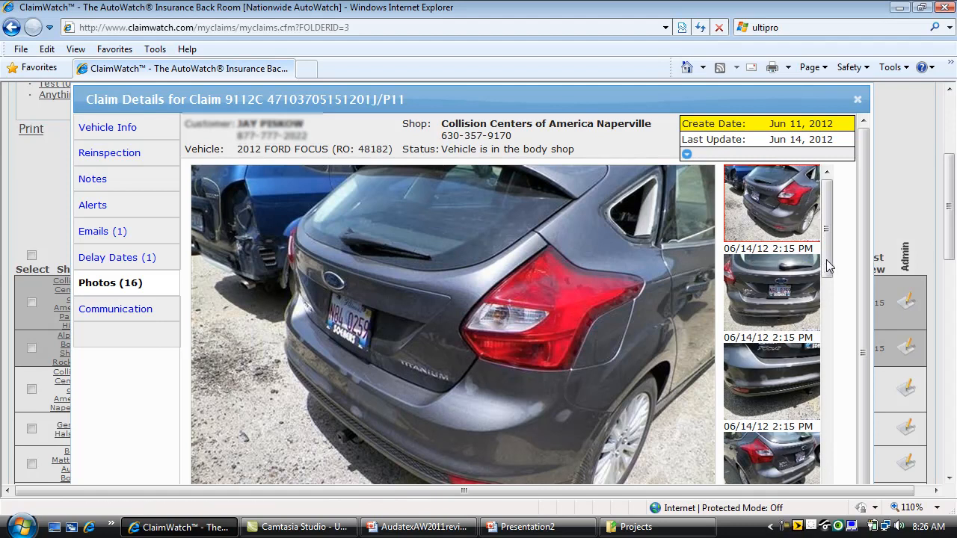
{"action": "scroll", "coordinate": [826, 261], "scroll_direction": "down", "scroll_amount": 5}
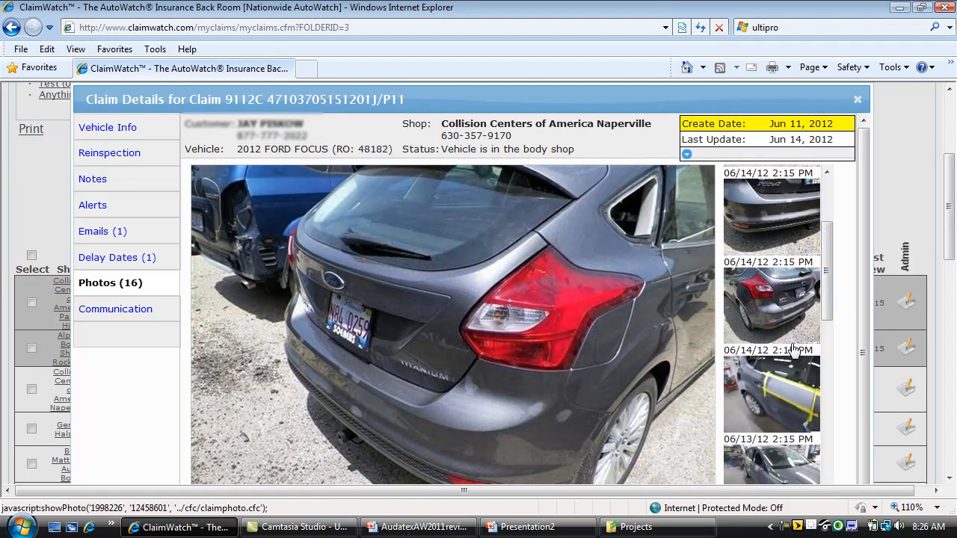
{"action": "left_click", "coordinate": [798, 381]}
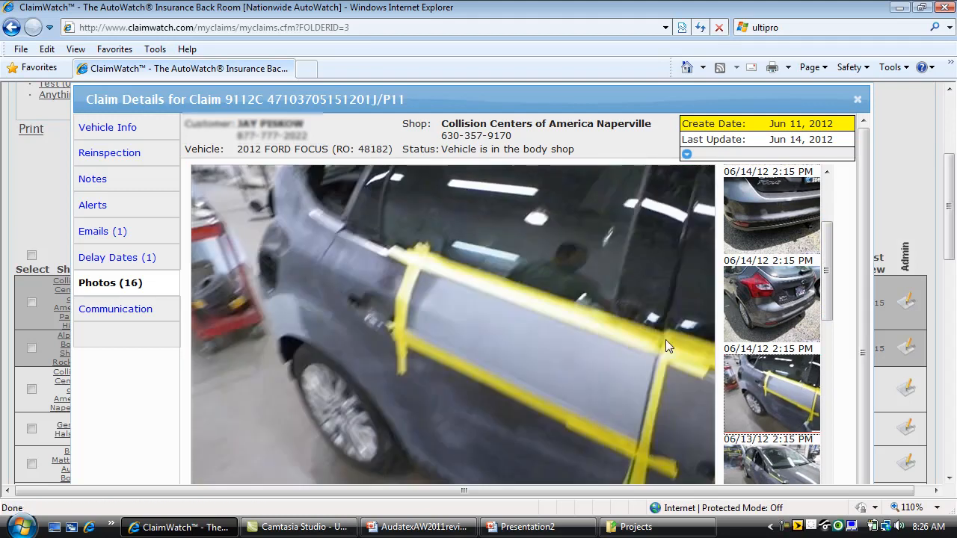
{"action": "left_click", "coordinate": [790, 299]}
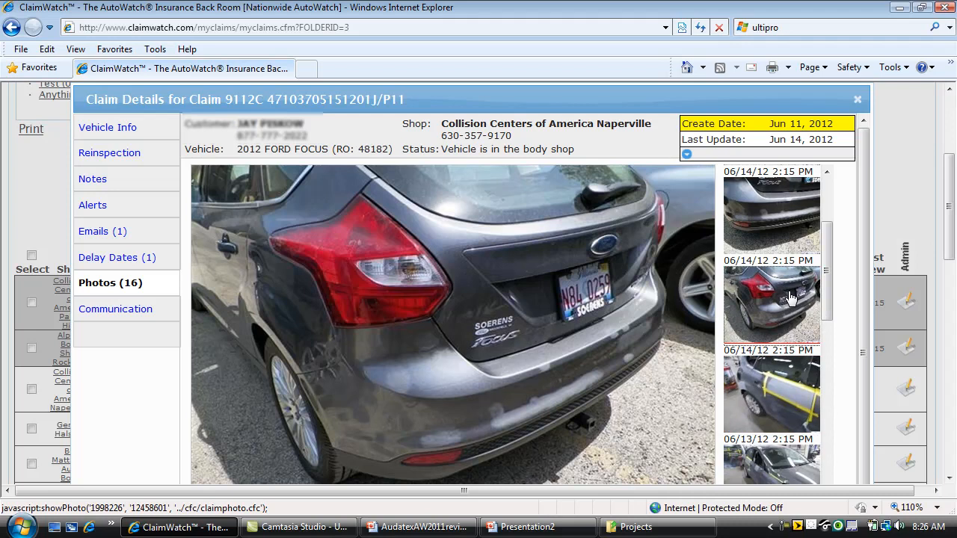
{"action": "left_click_drag", "start_coordinate": [827, 307], "coordinate": [828, 215]}
{"action": "left_click", "coordinate": [795, 299]}
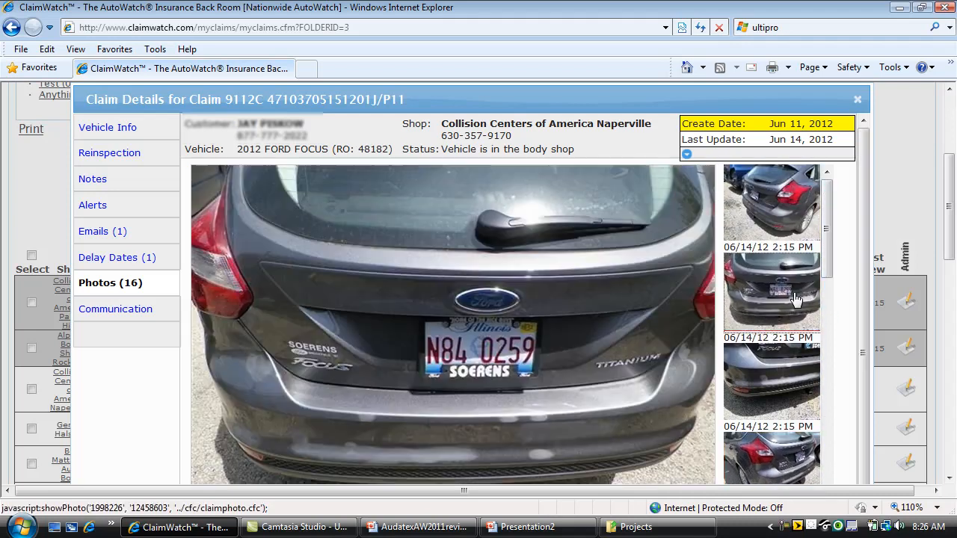
{"action": "left_click", "coordinate": [792, 224]}
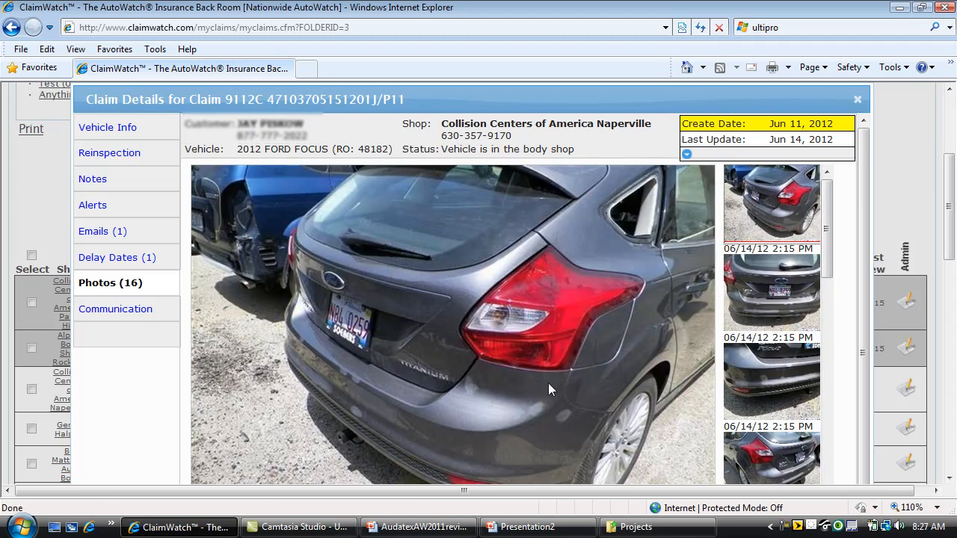
- Close the Naperville claim and browse the Gerber Halsted Pontiac's 12 photos, including the stripped front end
{"action": "left_click", "coordinate": [857, 99]}
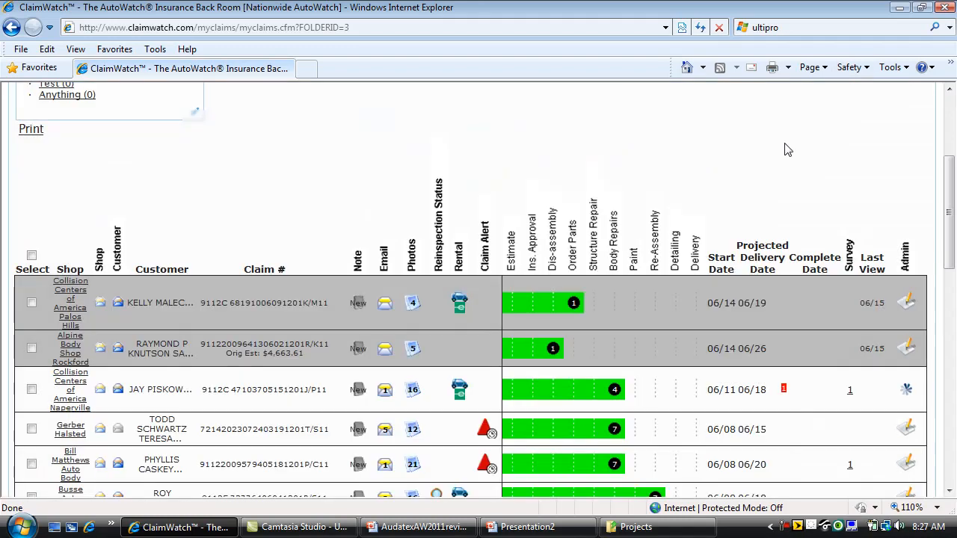
{"action": "left_click", "coordinate": [414, 429]}
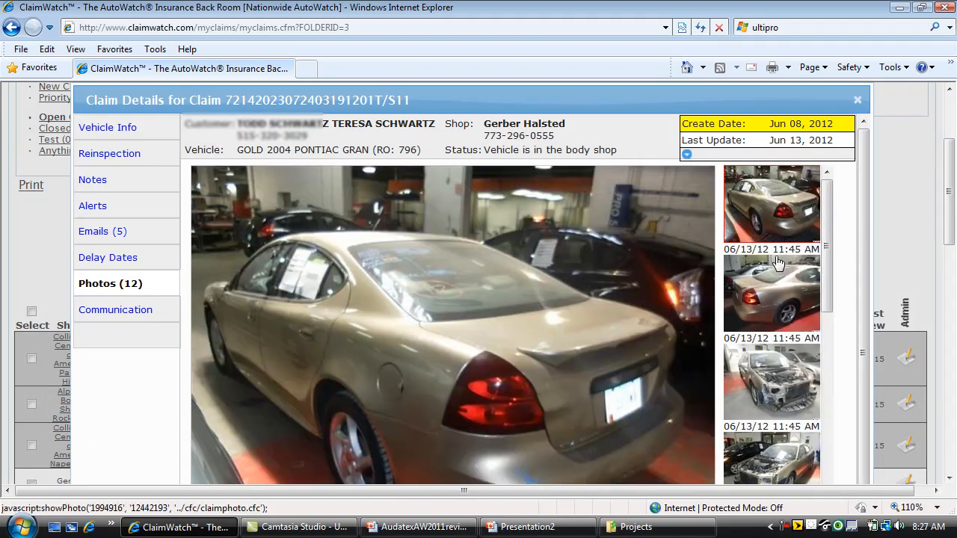
{"action": "mouse_move", "coordinate": [783, 165]}
{"action": "left_click", "coordinate": [783, 313]}
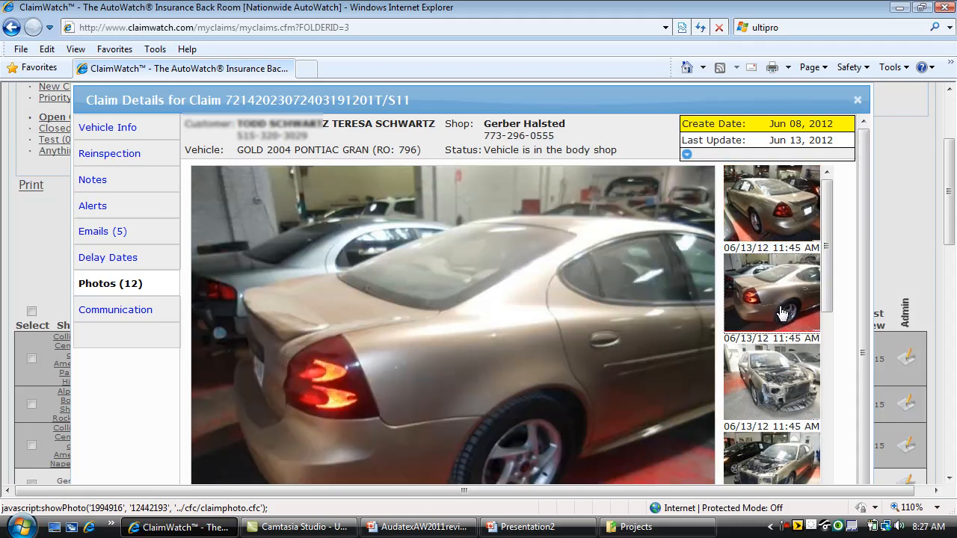
{"action": "left_click_drag", "start_coordinate": [828, 302], "coordinate": [828, 339]}
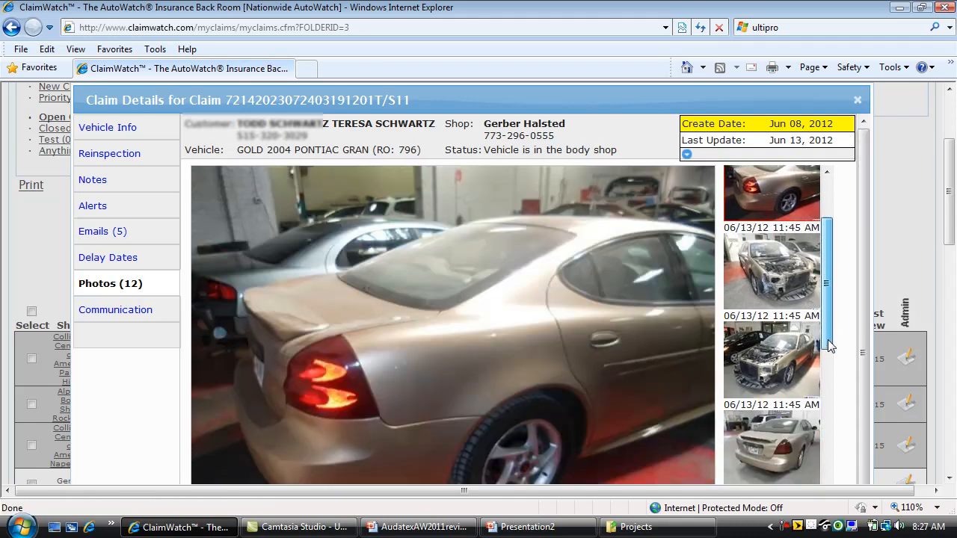
{"action": "left_click", "coordinate": [768, 281]}
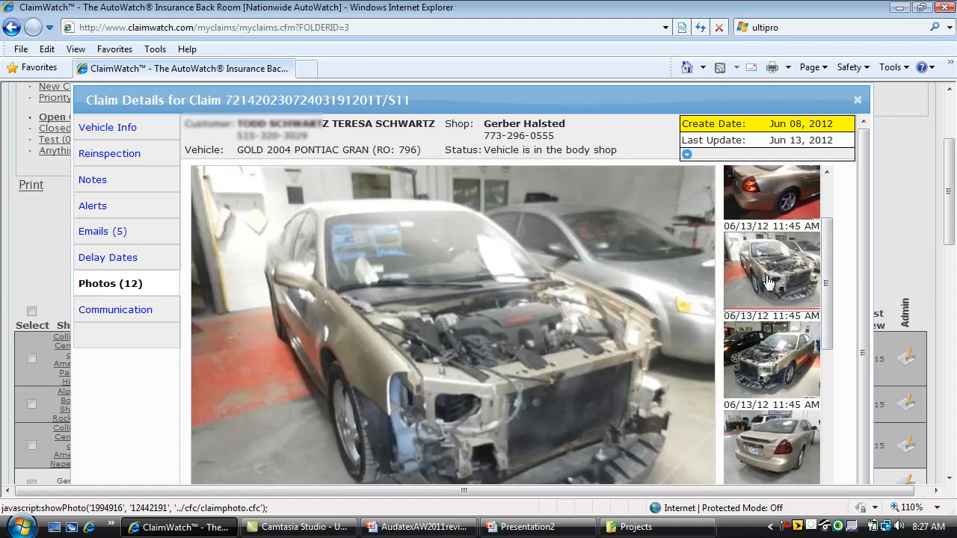
{"action": "left_click", "coordinate": [785, 196]}
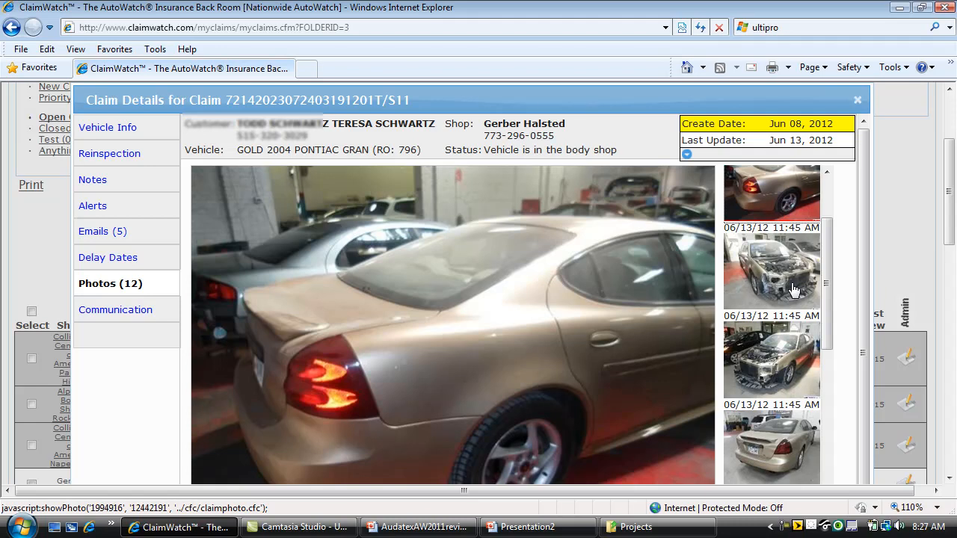
{"action": "left_click", "coordinate": [794, 290]}
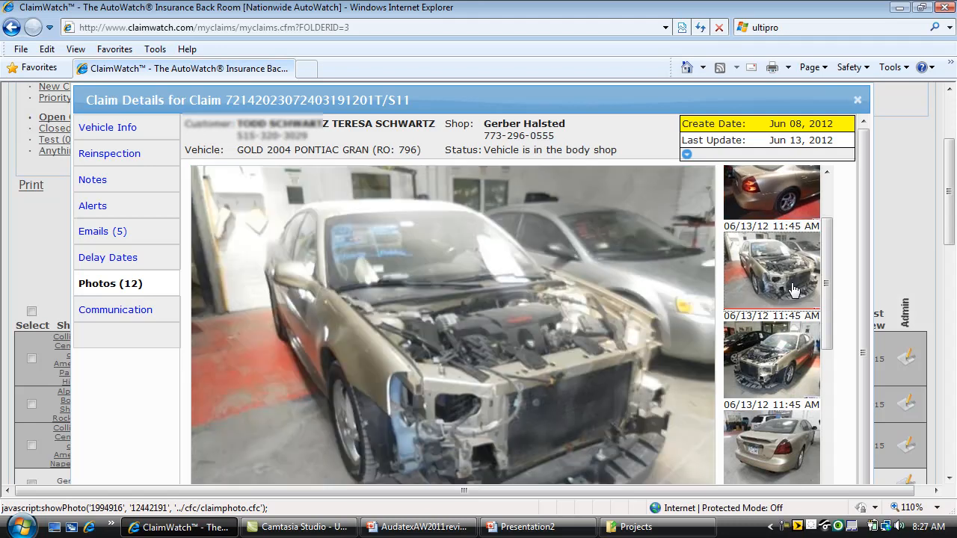
{"action": "scroll", "coordinate": [828, 295], "scroll_direction": "up", "scroll_amount": 3}
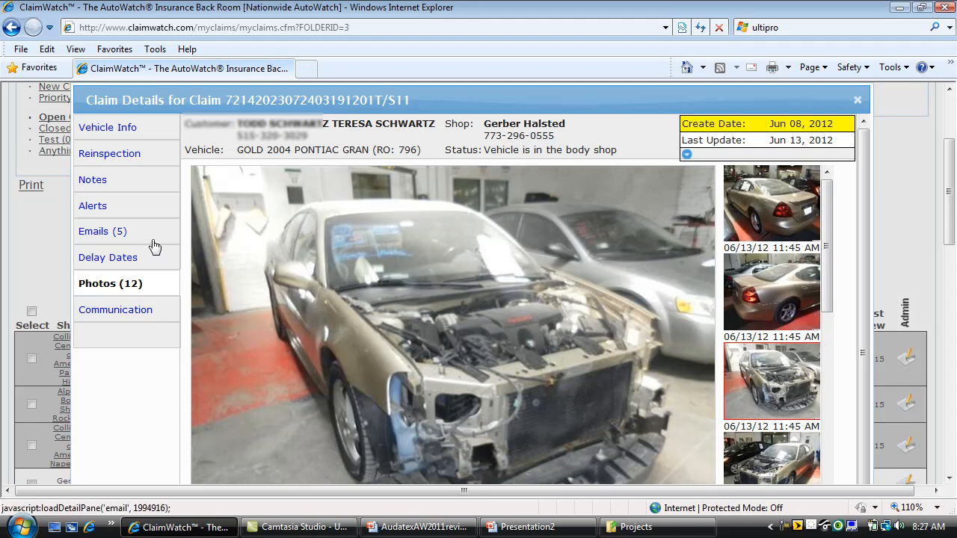
- Show the claim's five emails, then draft and discard a delivery-delay note to the shop advisor
{"action": "left_click", "coordinate": [102, 238]}
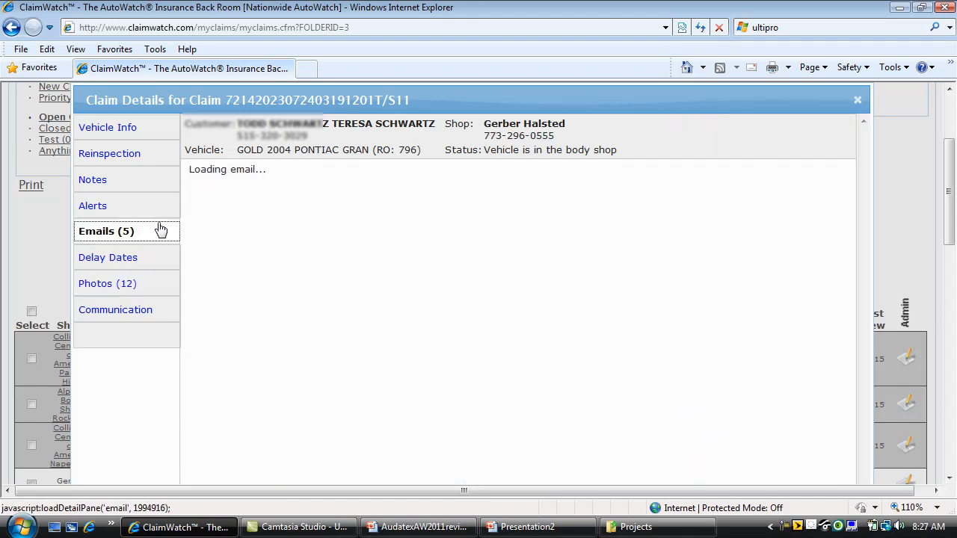
{"action": "left_click", "coordinate": [634, 174]}
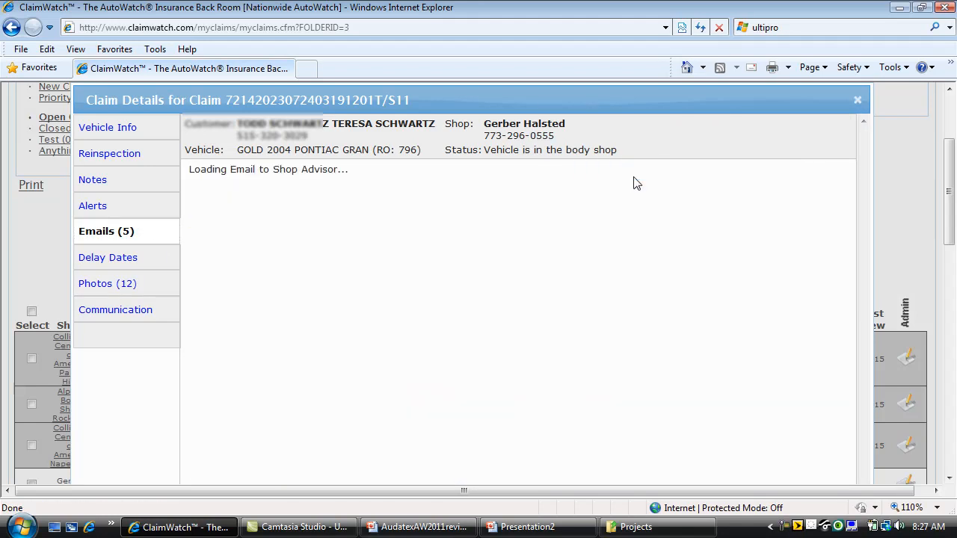
{"action": "left_click", "coordinate": [240, 285]}
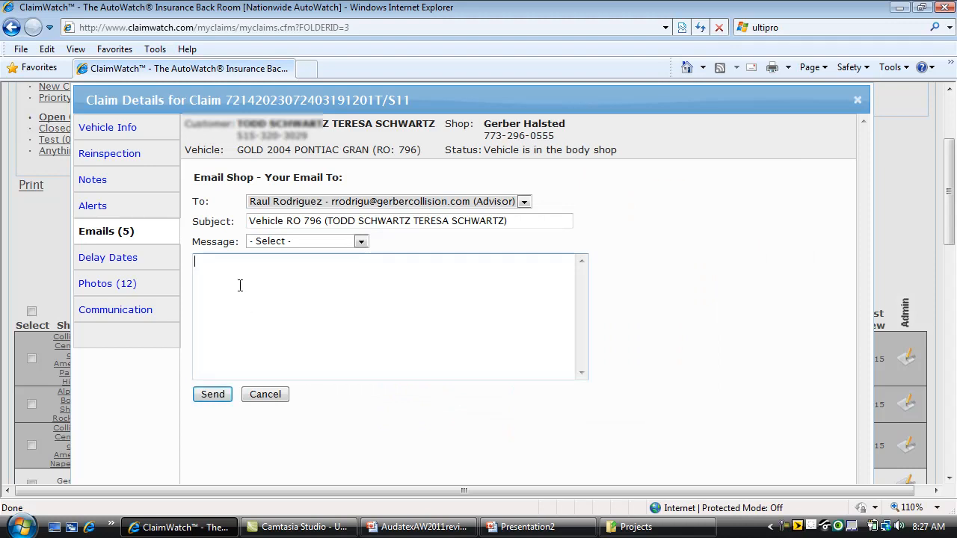
{"action": "type", "text": "Just took a look at the vehicl"}
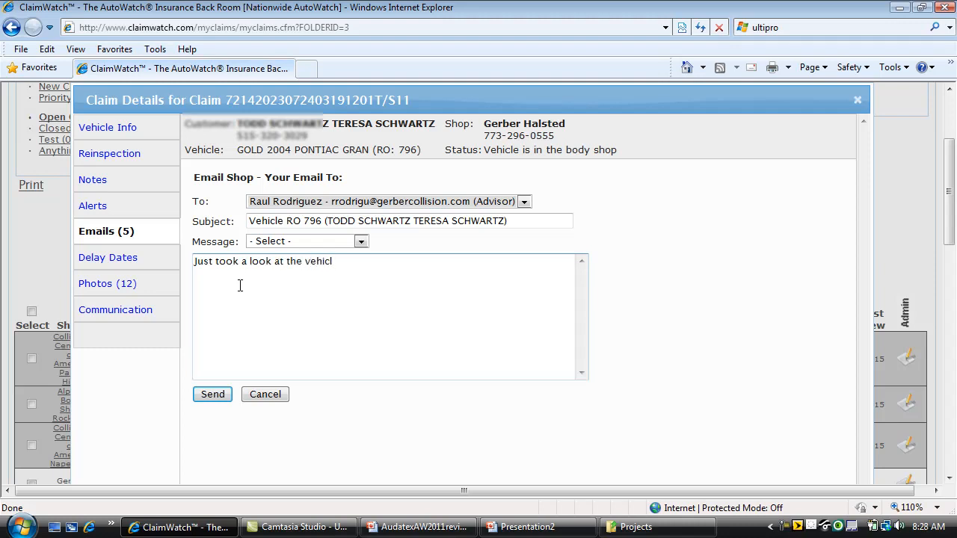
{"action": "type", "text": "e and it looks like we are "}
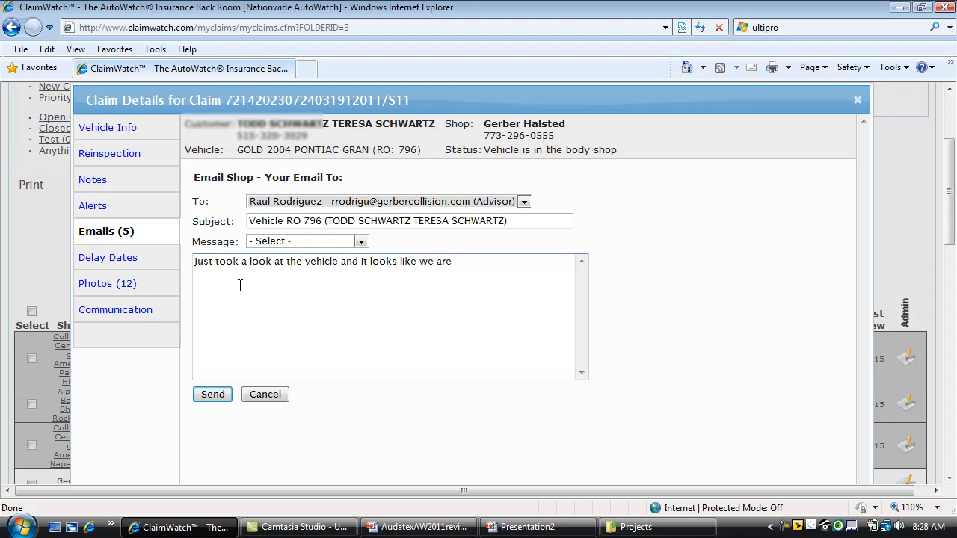
{"action": "type", "text": "running behind for deli"}
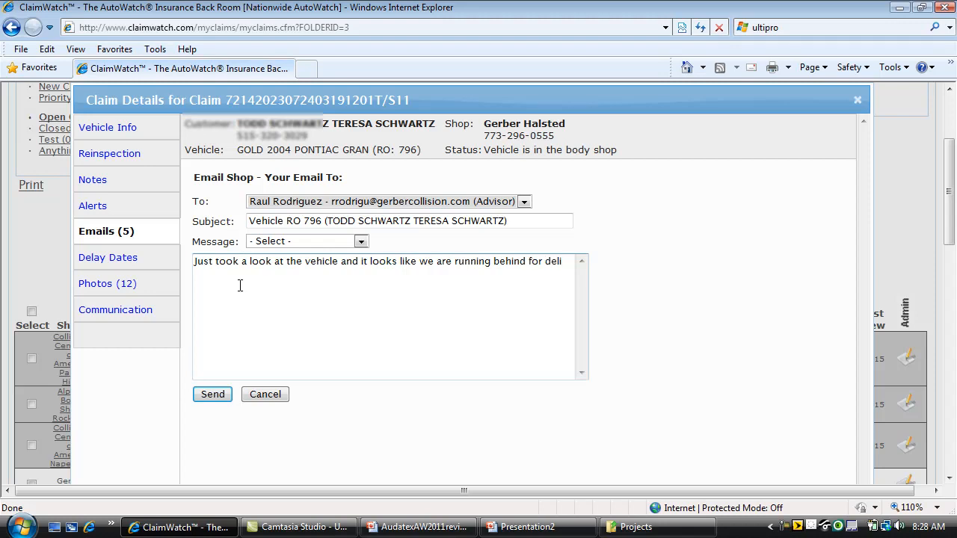
{"action": "type", "text": "very on the 15th. Can you update me and the customer on when the vehicle "}
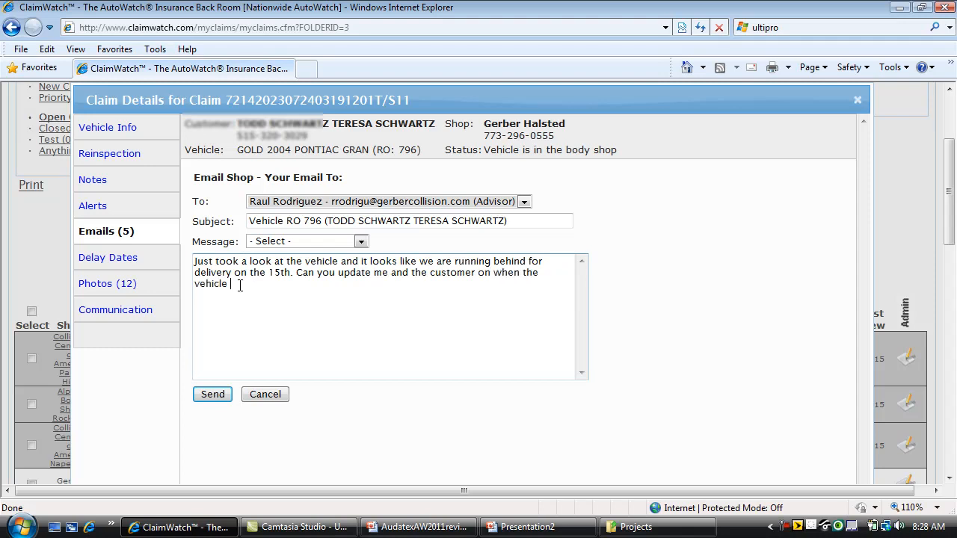
{"action": "type", "text": "will be ready"}
{"action": "key", "text": "Return"}
{"action": "type", "text": "Thanks"}
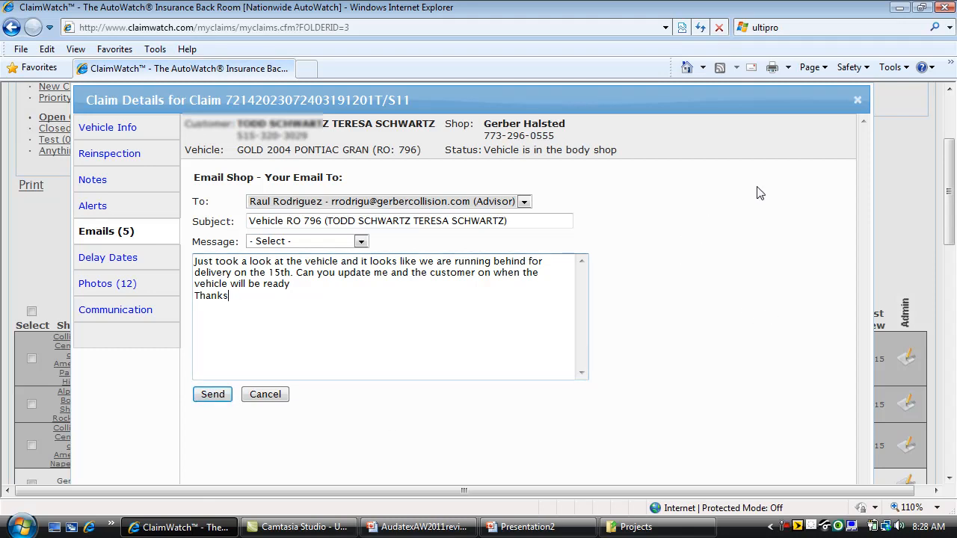
{"action": "left_click", "coordinate": [267, 395]}
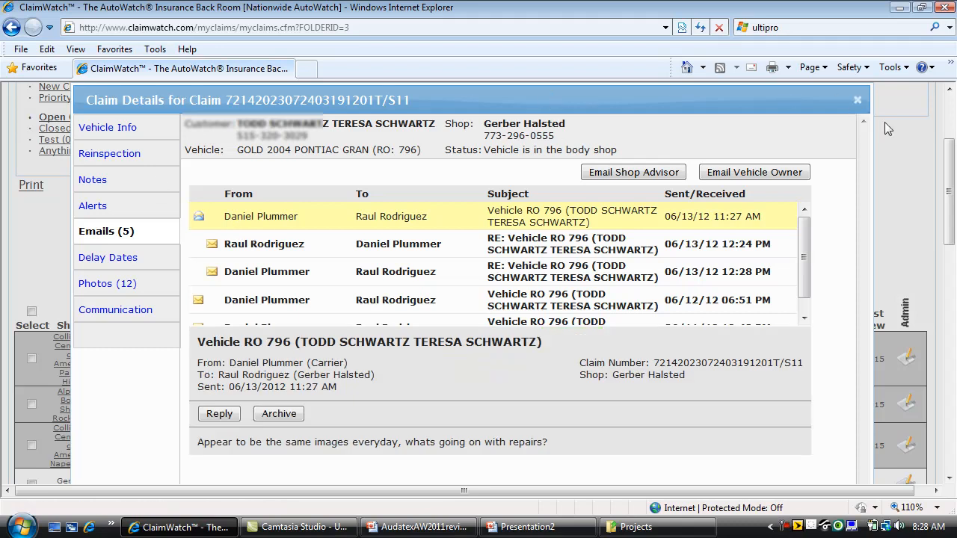
{"action": "left_click", "coordinate": [857, 100]}
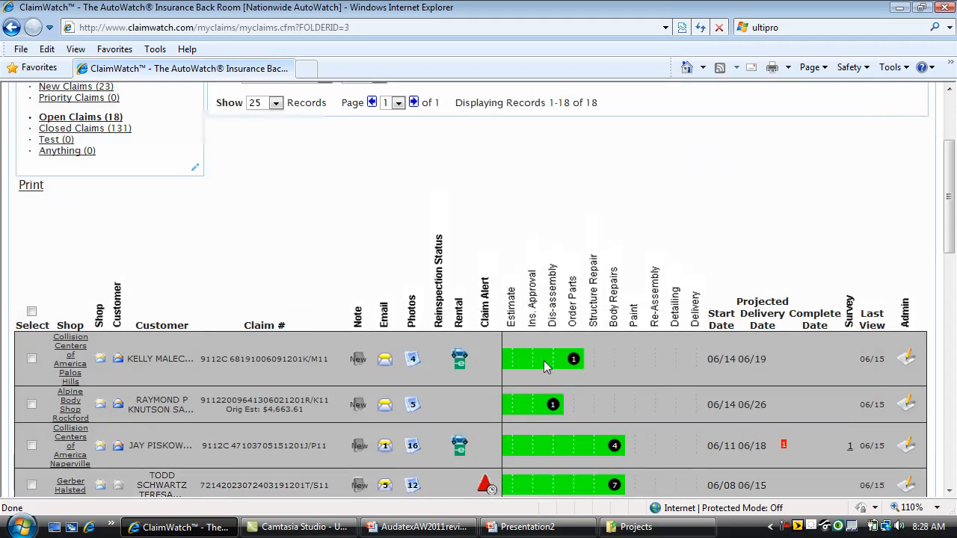
{"action": "left_click_drag", "start_coordinate": [953, 234], "coordinate": [954, 305]}
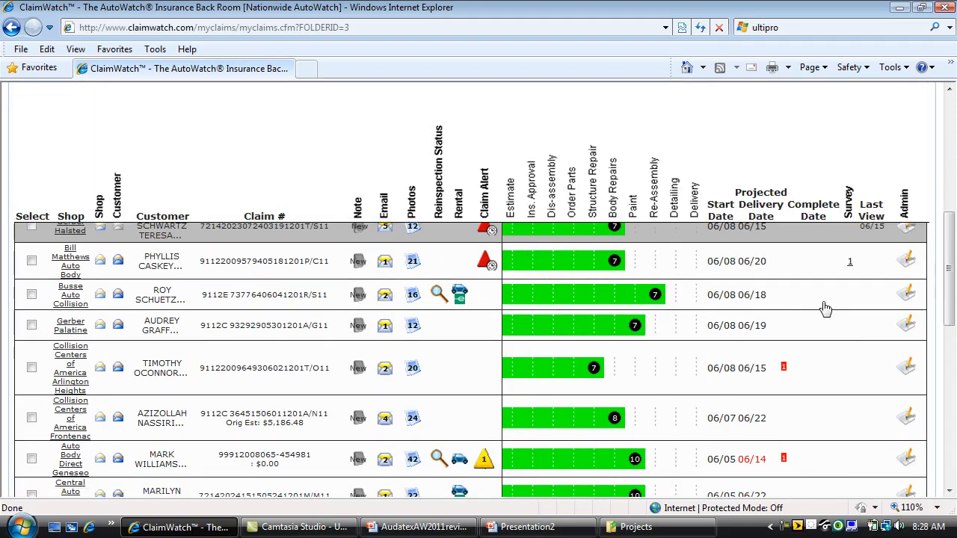
{"action": "left_click", "coordinate": [413, 261]}
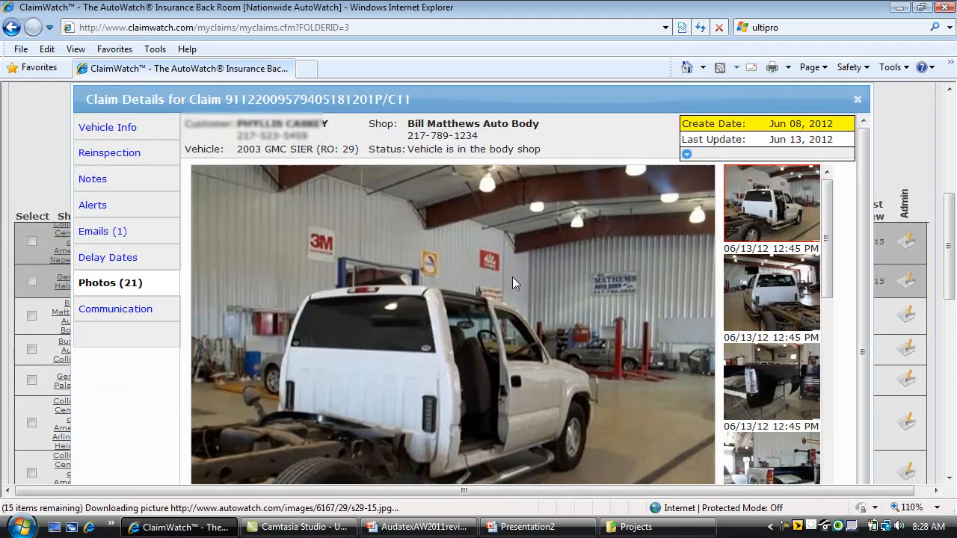
{"action": "mouse_move", "coordinate": [683, 157]}
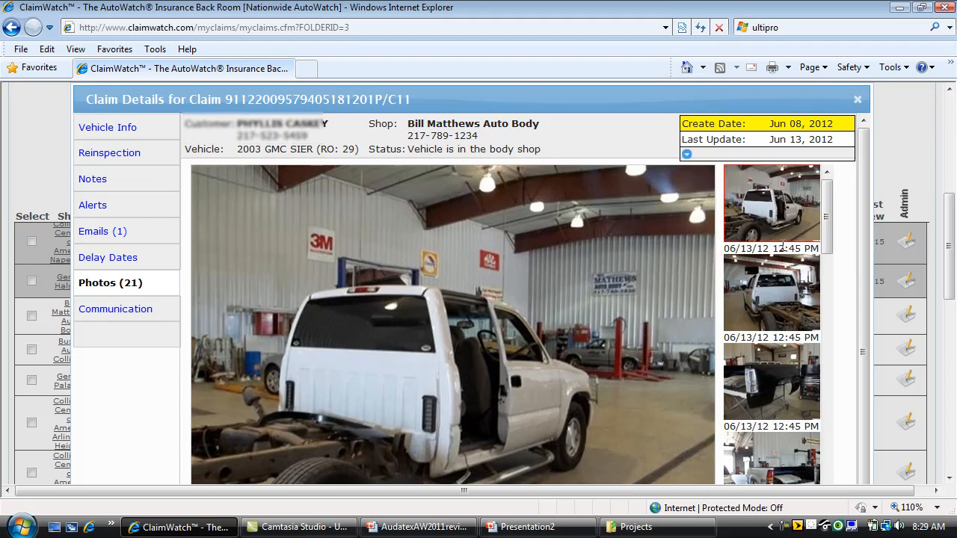
{"action": "left_click", "coordinate": [782, 282]}
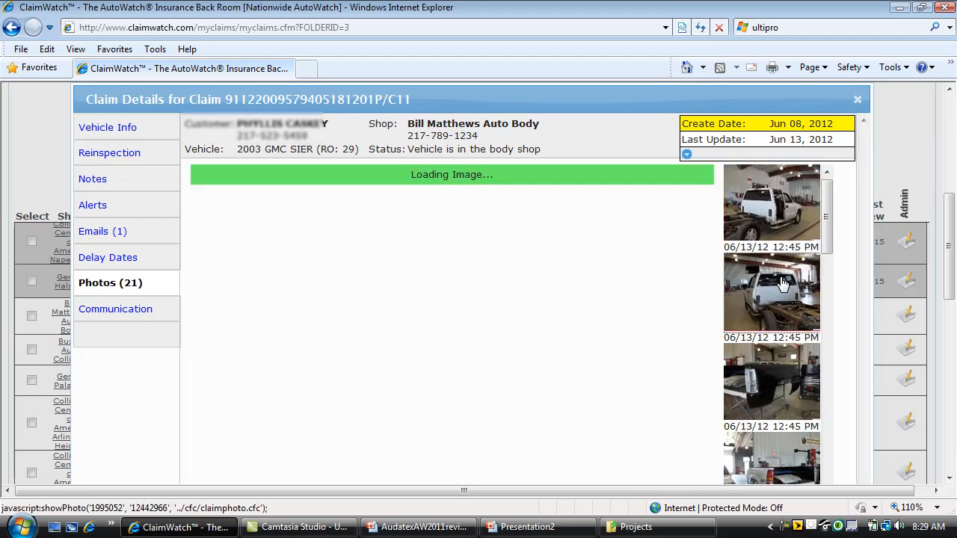
{"action": "left_click", "coordinate": [780, 384]}
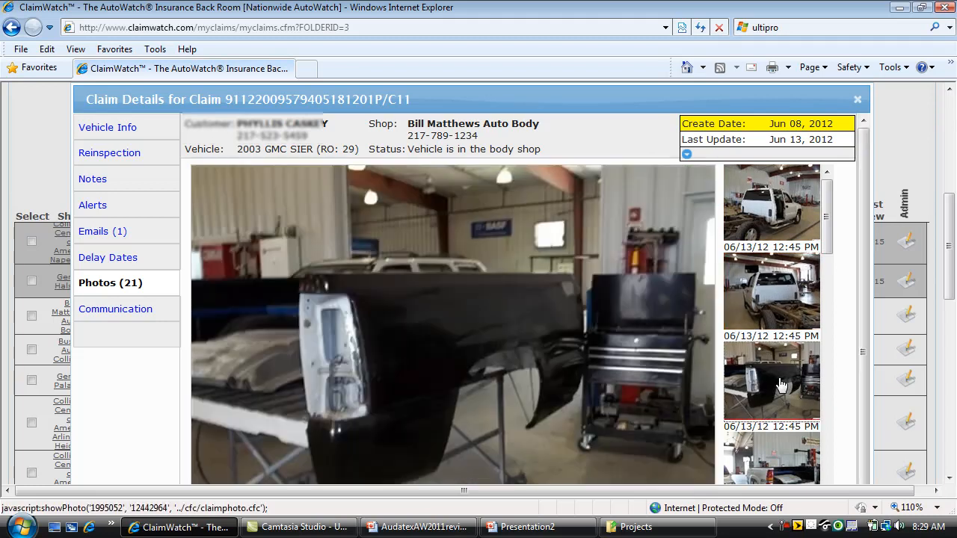
{"action": "left_click", "coordinate": [858, 102]}
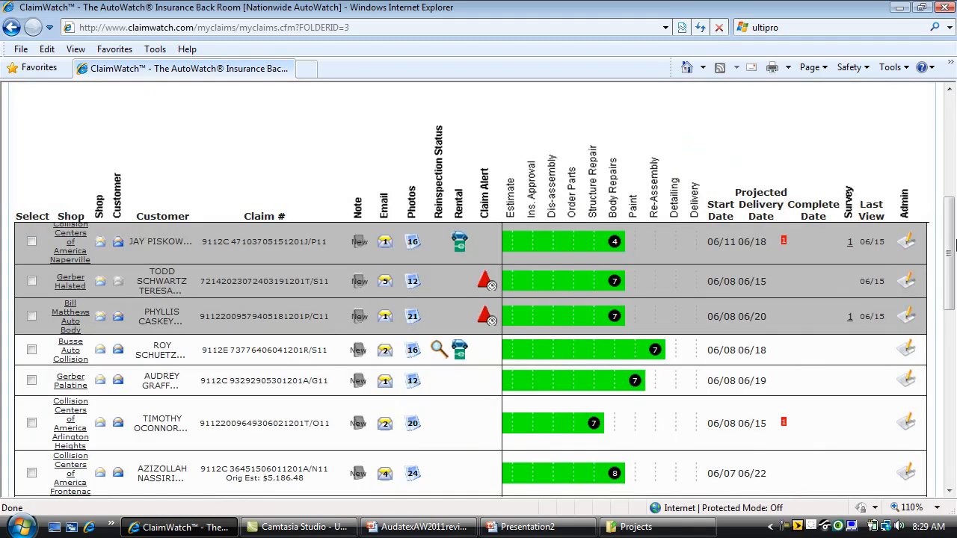
- Draft a custom 'vehicle looks good, thanks for the good job' email to Bill Matthews Auto Body, then discard it
{"action": "left_click_drag", "start_coordinate": [945, 293], "coordinate": [952, 311]}
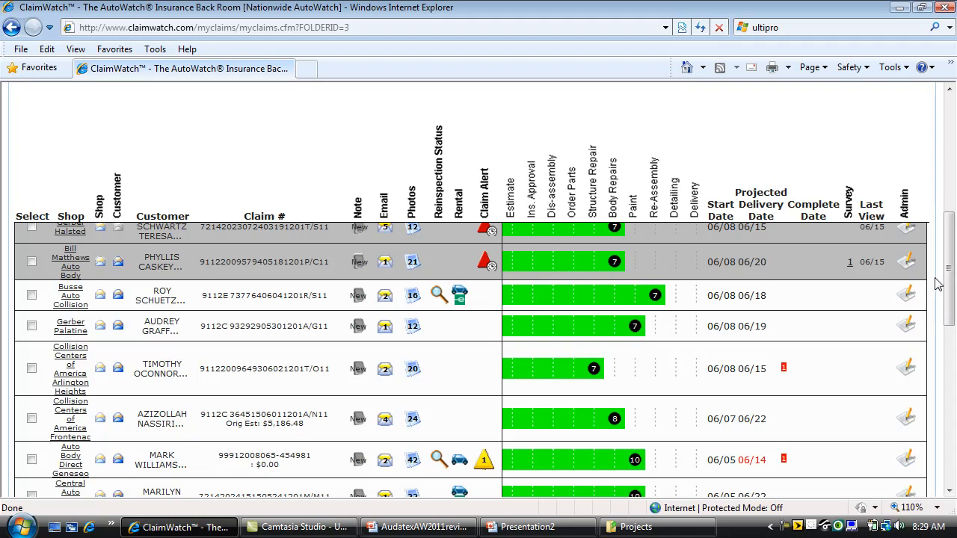
{"action": "left_click_drag", "start_coordinate": [948, 301], "coordinate": [948, 293]}
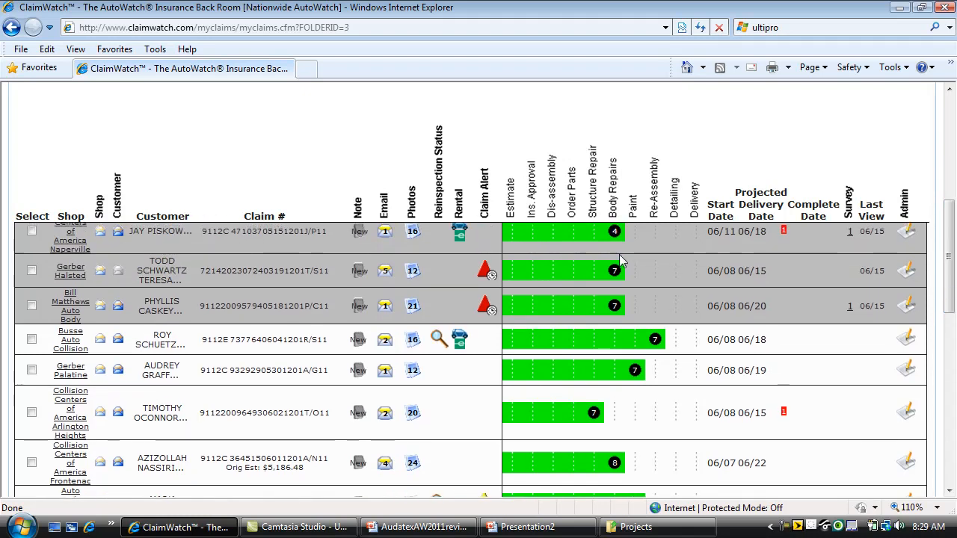
{"action": "left_click", "coordinate": [100, 306]}
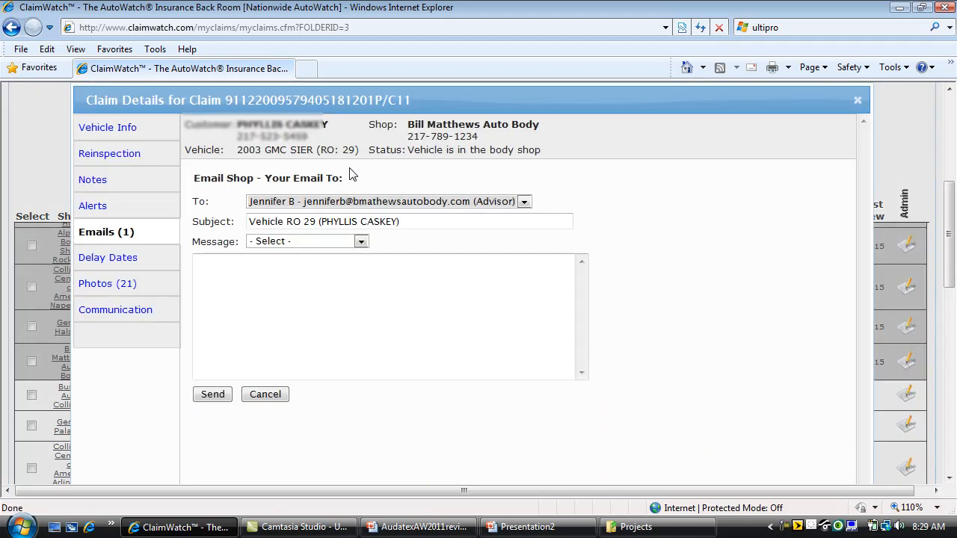
{"action": "left_click", "coordinate": [361, 241]}
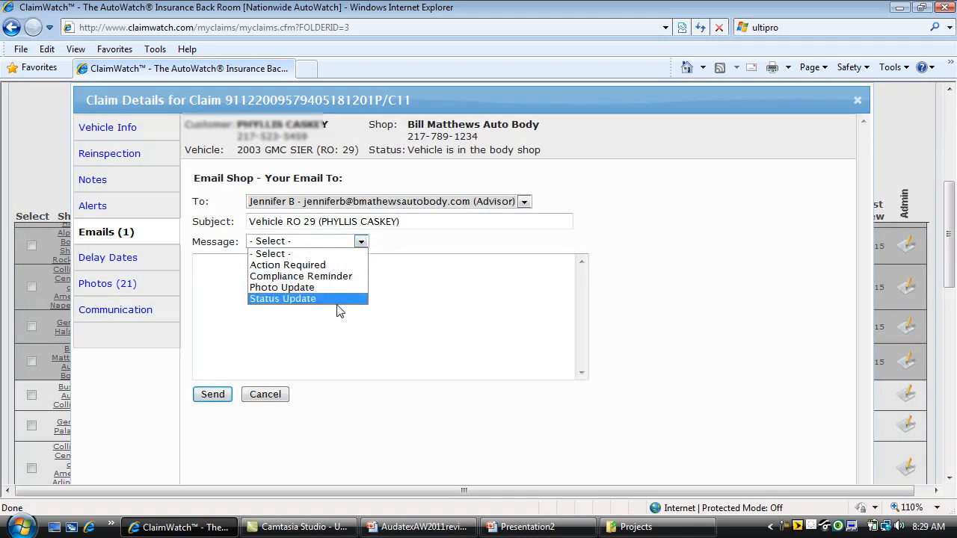
{"action": "left_click", "coordinate": [245, 295]}
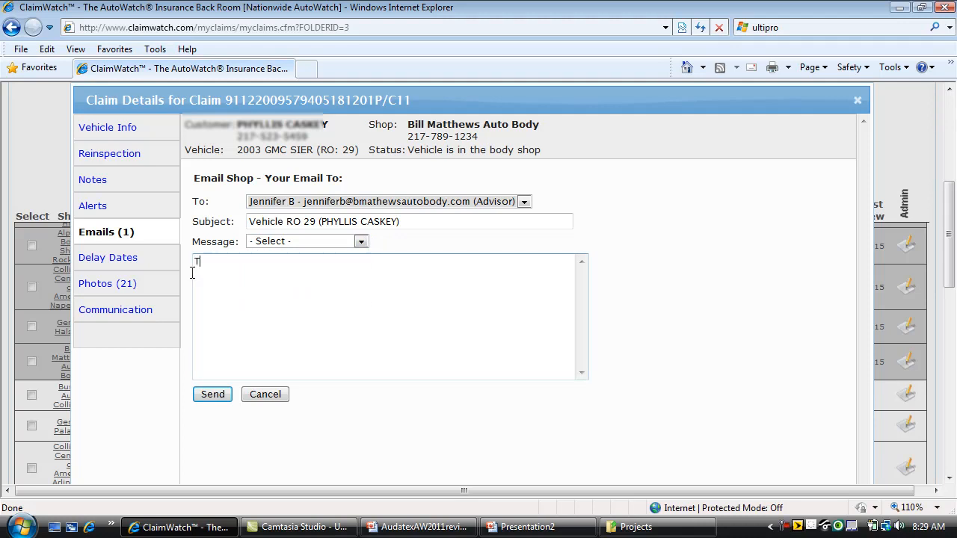
{"action": "type", "text": "ehicle looks good thatn"}
{"action": "key", "text": "BackSpace"}
{"action": "type", "text": "nks for hte"}
{"action": "key", "text": "BackSpace"}
{"action": "key", "text": "BackSpace"}
{"action": "key", "text": "BackSpace"}
{"action": "type", "text": "the good job"}
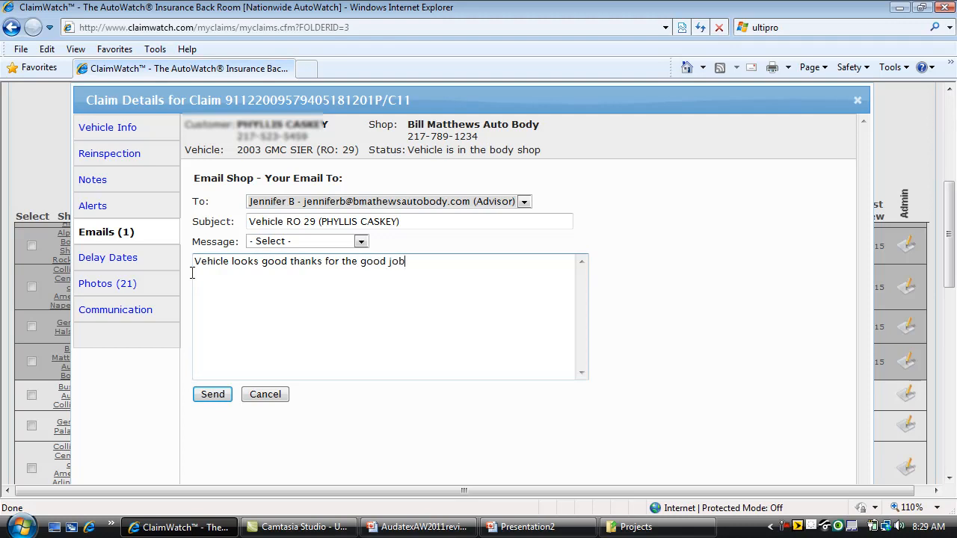
{"action": "left_click", "coordinate": [266, 396]}
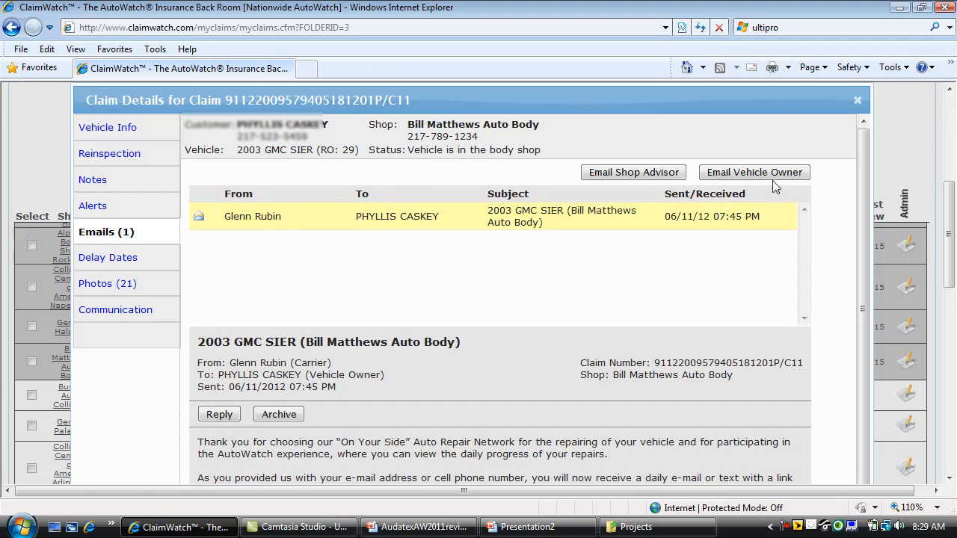
{"action": "left_click", "coordinate": [858, 102]}
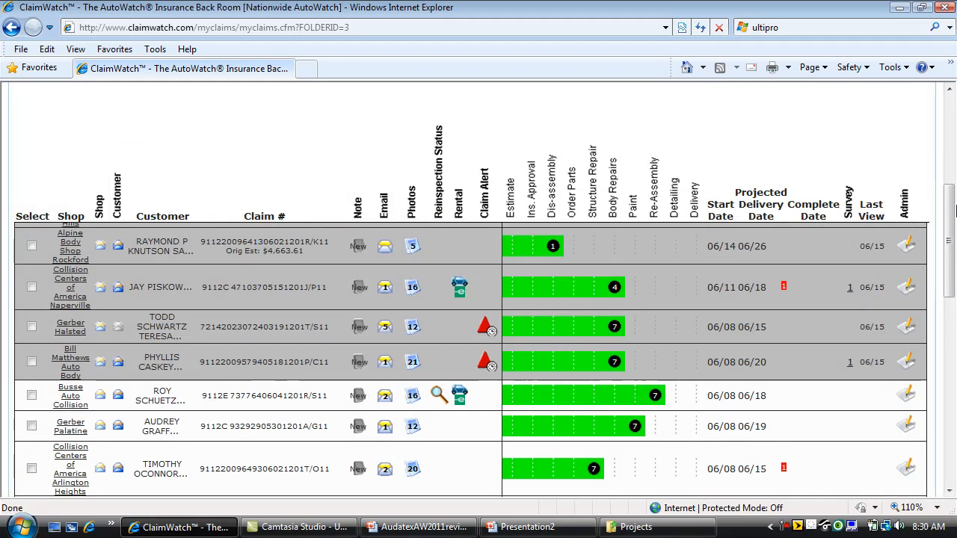
{"action": "left_click_drag", "start_coordinate": [952, 220], "coordinate": [952, 209]}
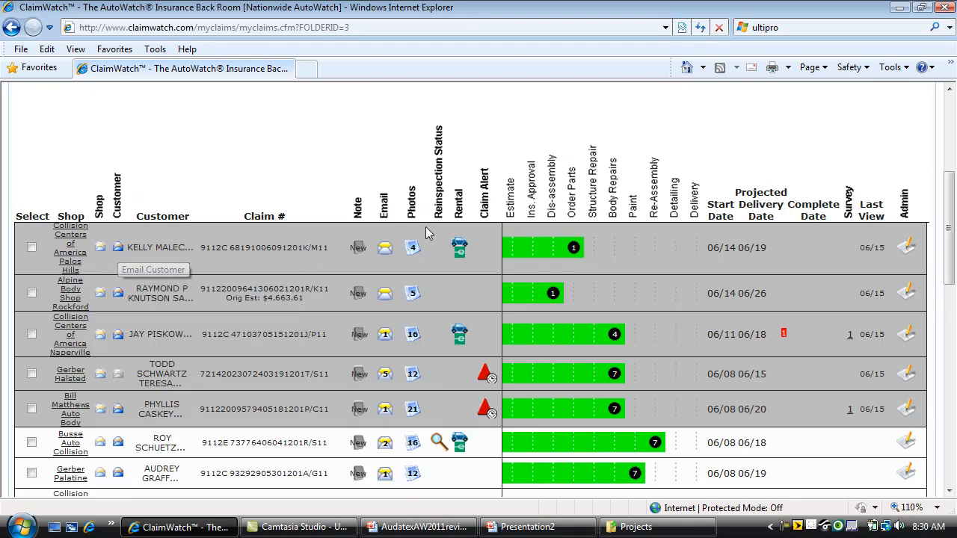
{"action": "left_click", "coordinate": [906, 249]}
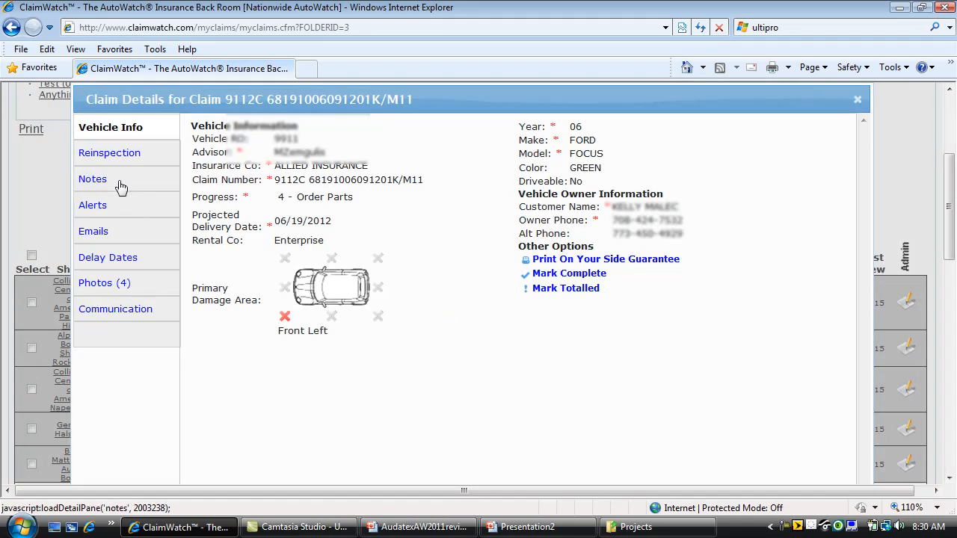
- Review the Palos Hills claim's empty Emails, its Vehicle Info, and its Reinspection page
{"action": "left_click", "coordinate": [96, 232]}
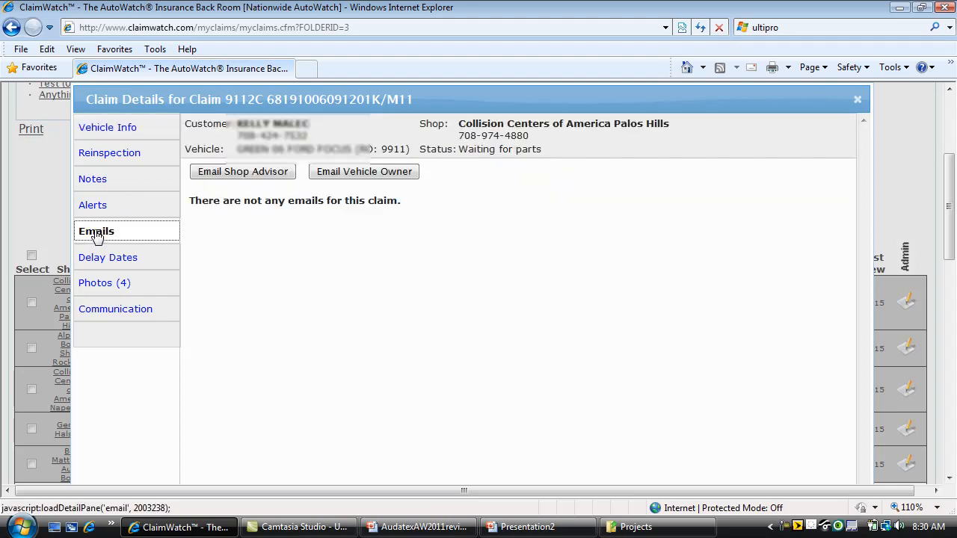
{"action": "left_click", "coordinate": [116, 130]}
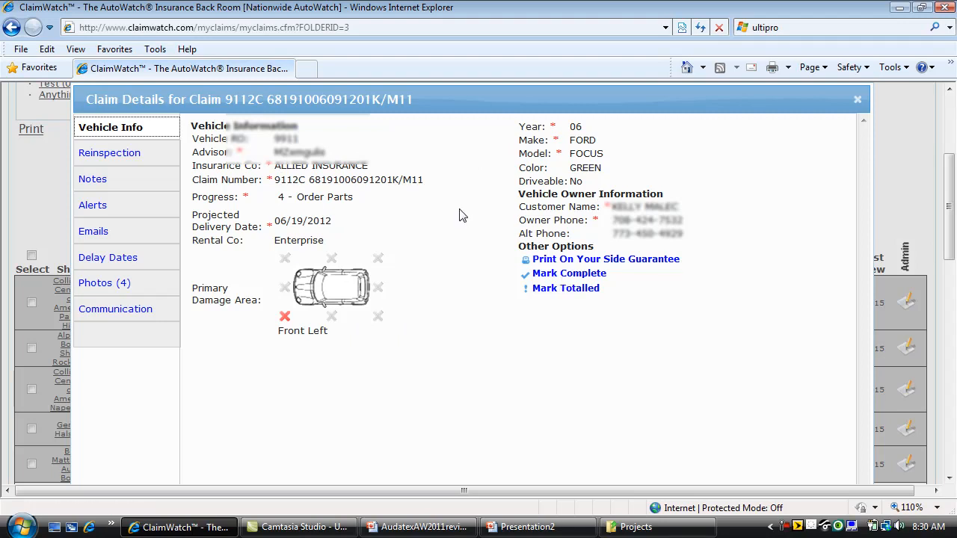
{"action": "left_click", "coordinate": [113, 166]}
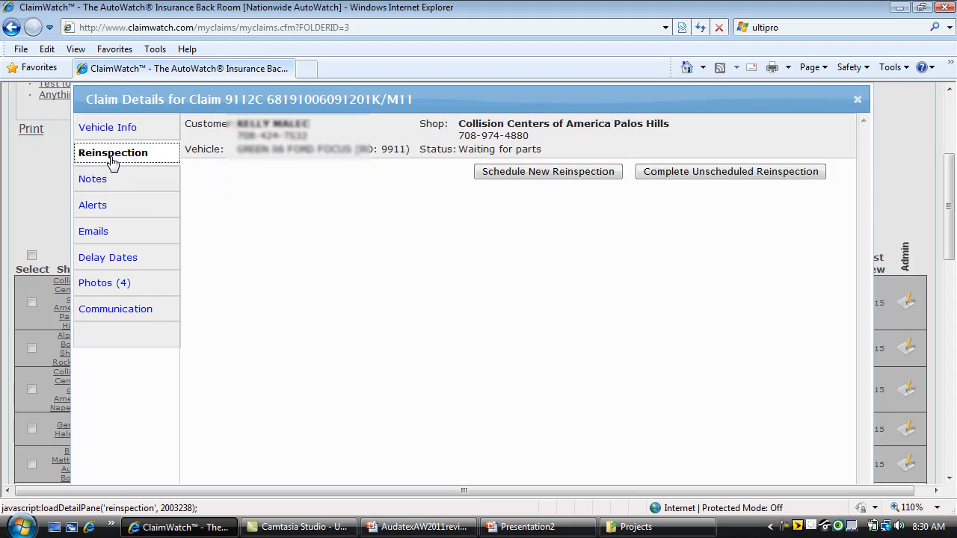
- Schedule a new reinspection for Palos Hills, cancel it, and show the claim's Notes page
{"action": "left_click", "coordinate": [566, 173]}
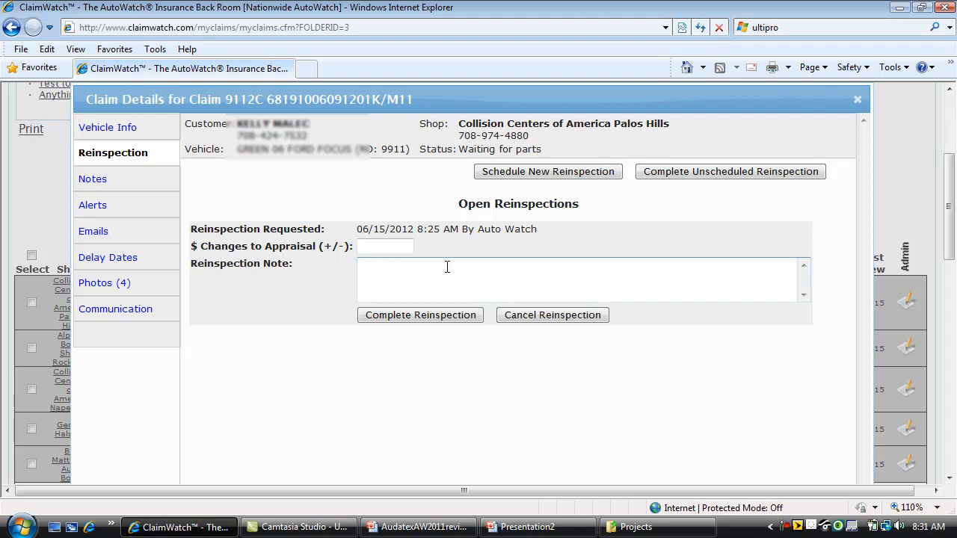
{"action": "left_click", "coordinate": [557, 318]}
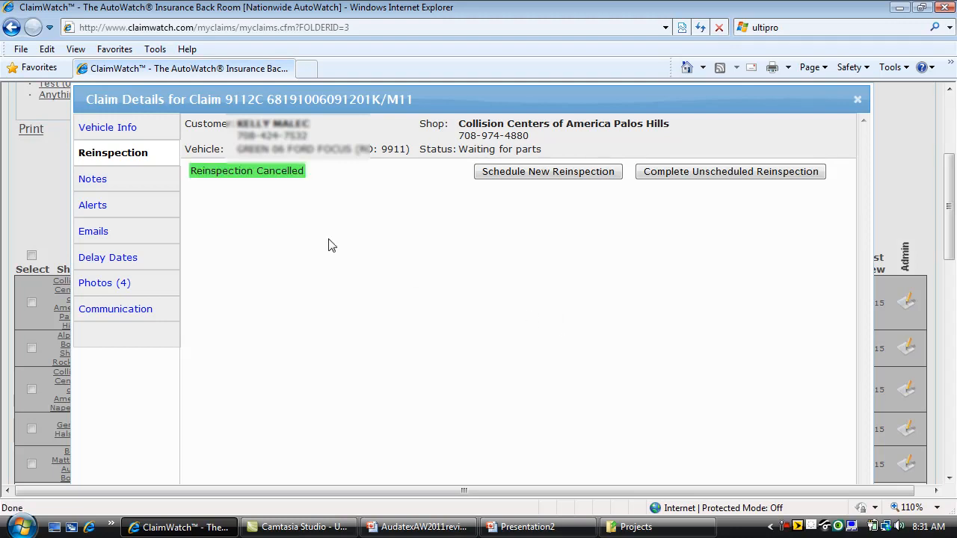
{"action": "left_click", "coordinate": [94, 182]}
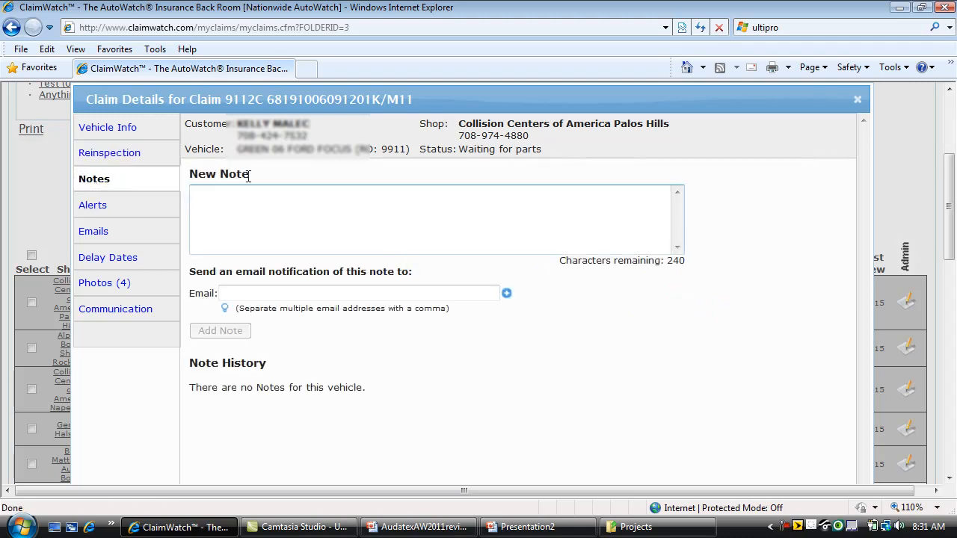
- Add the note 'This is a test note' to the Palos Hills claim, emailing a notification to a contact address
{"action": "type", "text": "This is a test note"}
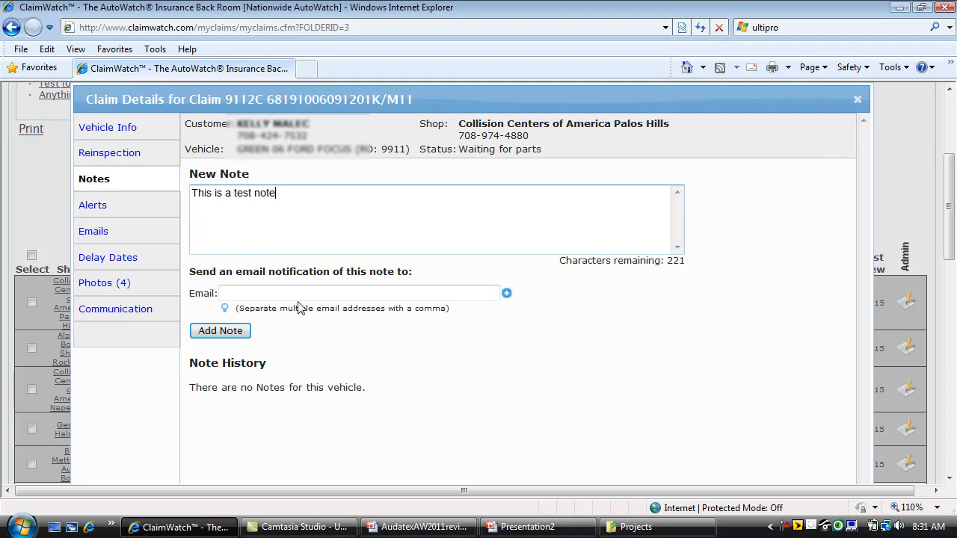
{"action": "left_click", "coordinate": [506, 293]}
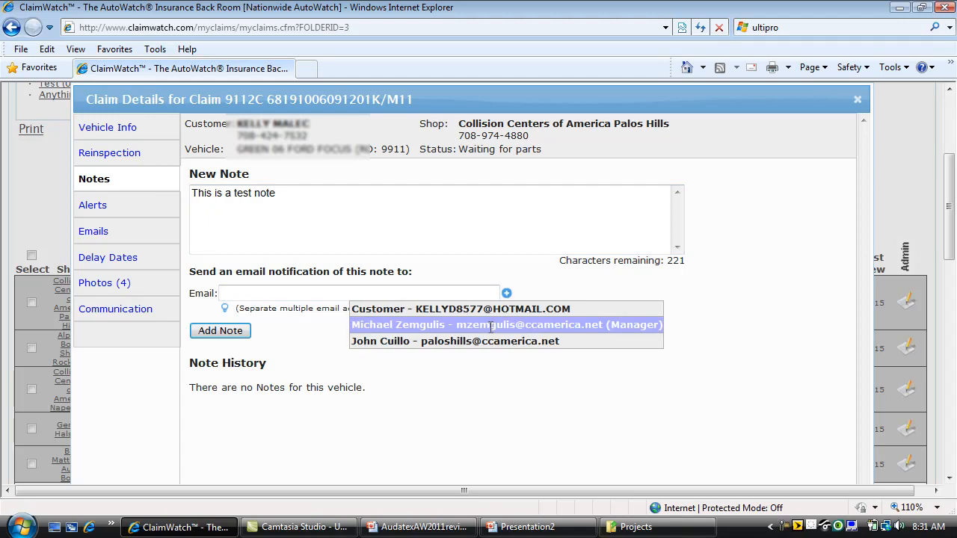
{"action": "left_click", "coordinate": [506, 293]}
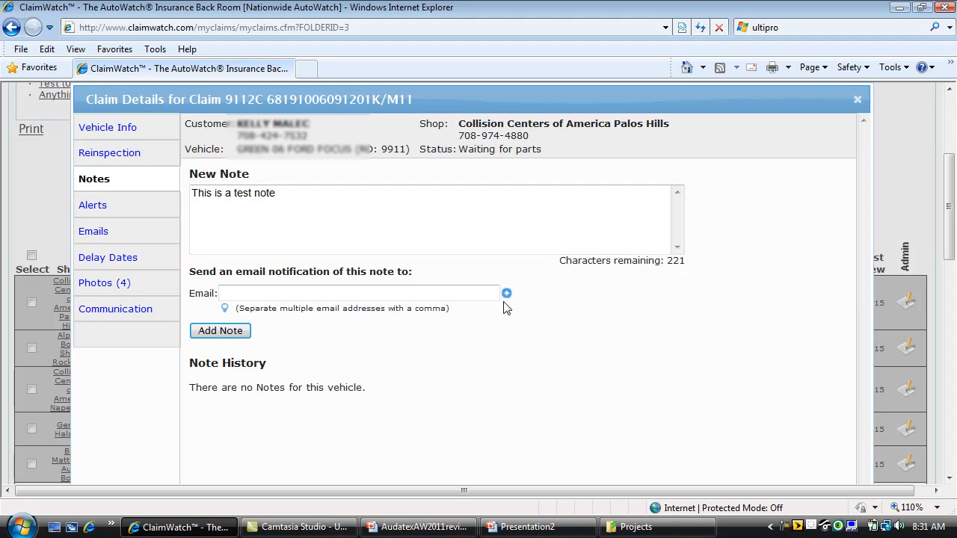
{"action": "left_click", "coordinate": [506, 293]}
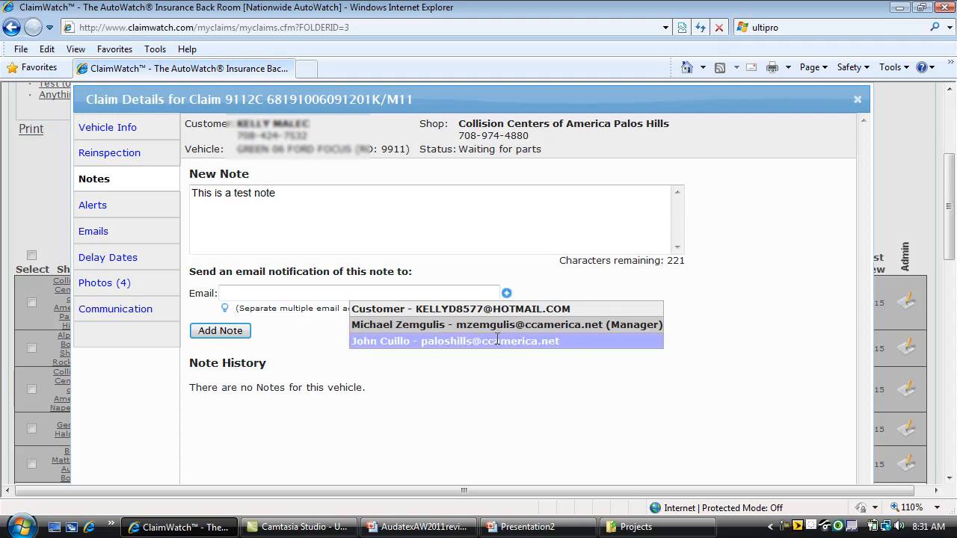
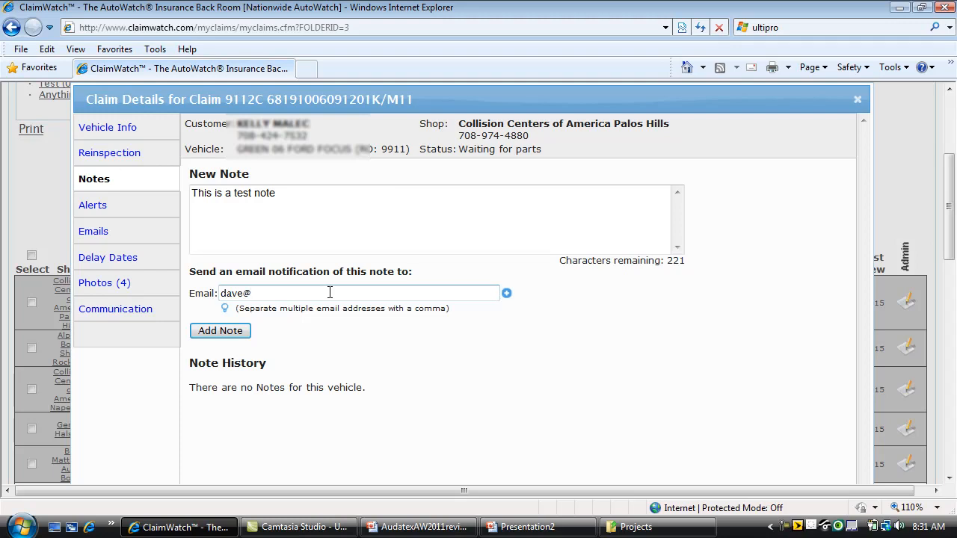
{"action": "left_click", "coordinate": [241, 336]}
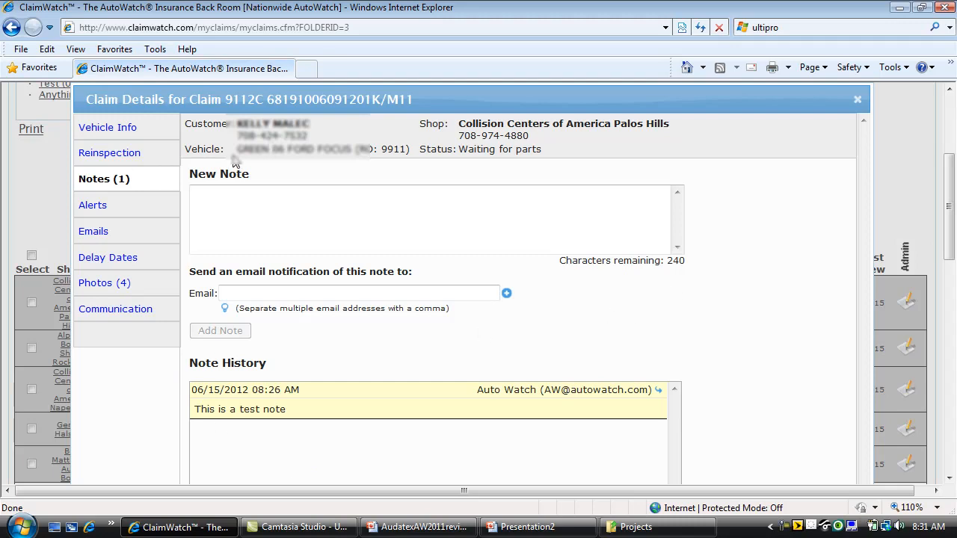
- Check the Palos Hills claim's alerts, close its details, and scroll down the claims grid
{"action": "left_click", "coordinate": [95, 208]}
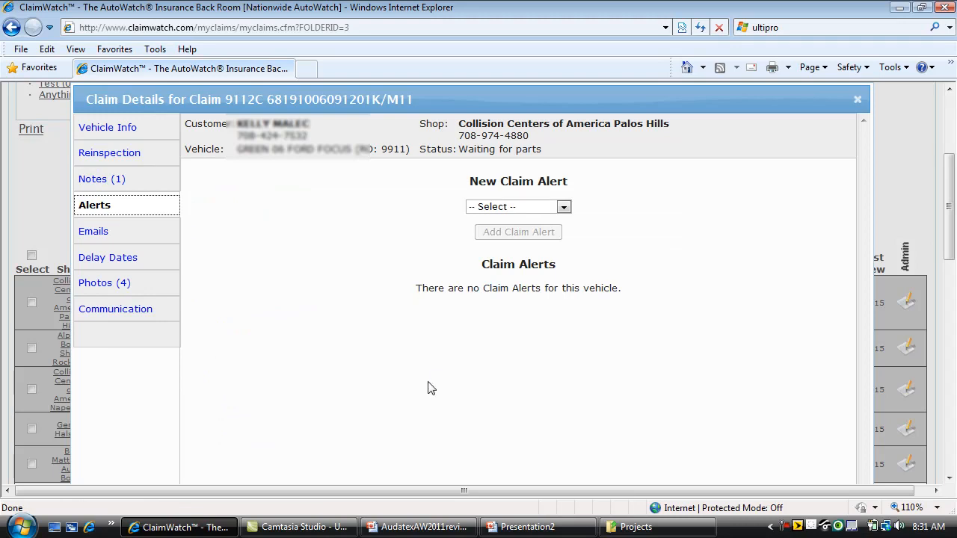
{"action": "left_click", "coordinate": [857, 99]}
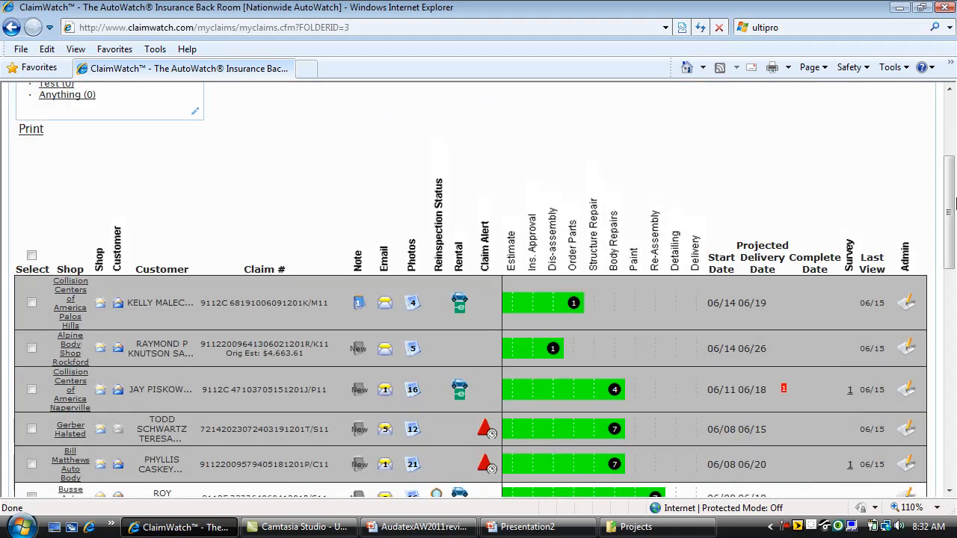
{"action": "left_click_drag", "start_coordinate": [950, 212], "coordinate": [952, 270]}
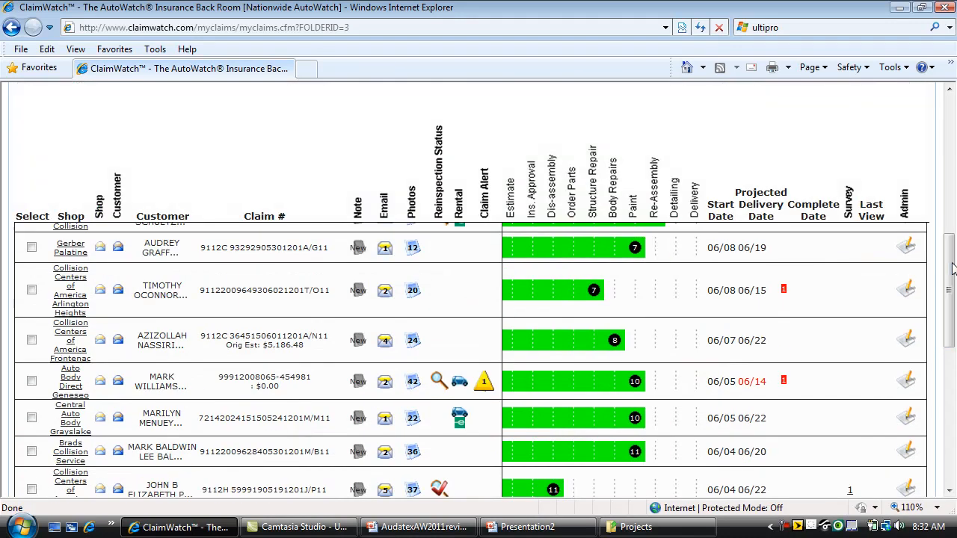
{"action": "mouse_move", "coordinate": [484, 390]}
- Open the Auto Body Direct Geneseo claim and view its Missed Promise Date alert
{"action": "left_click", "coordinate": [906, 382]}
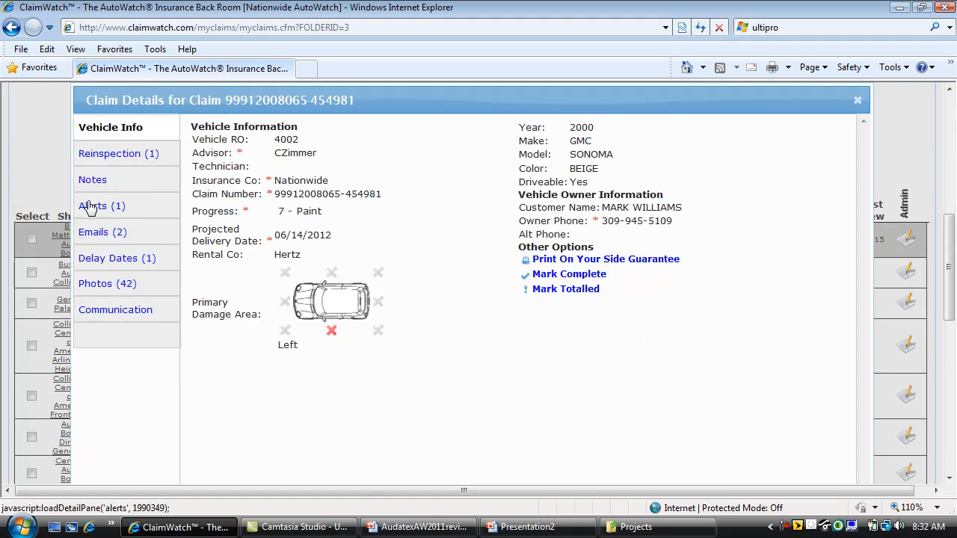
{"action": "left_click", "coordinate": [90, 207]}
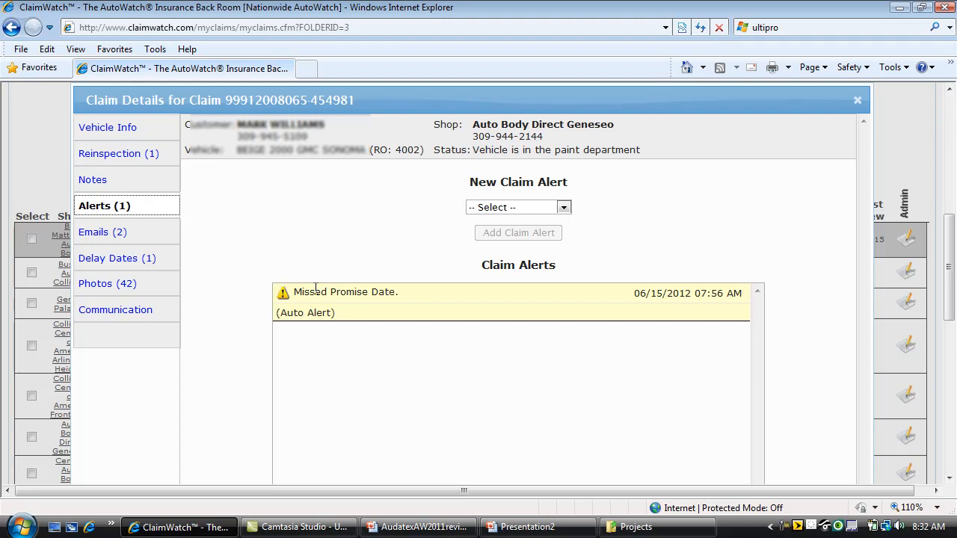
- List the Geneseo claim's two emails and open the 06/06 welcome message to the owner
{"action": "left_click", "coordinate": [103, 235]}
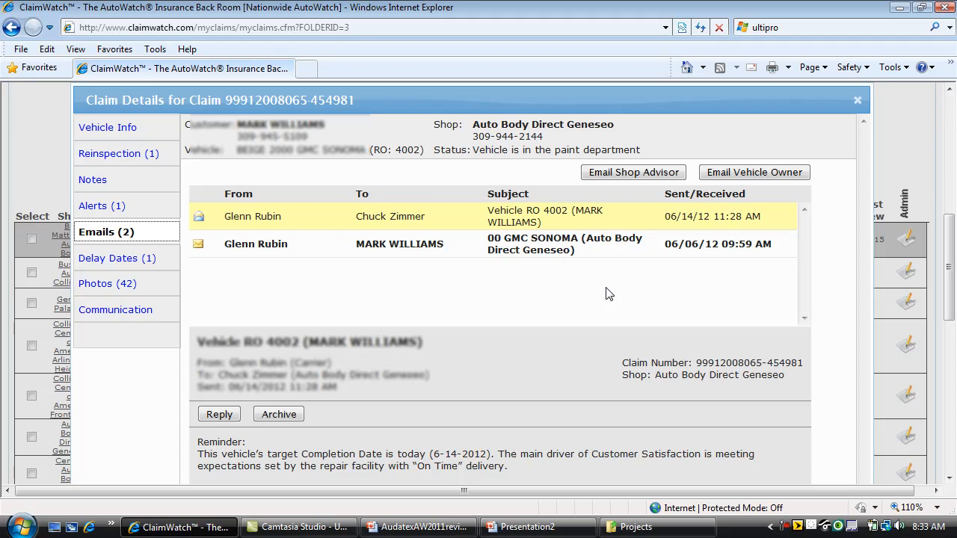
{"action": "left_click", "coordinate": [412, 247]}
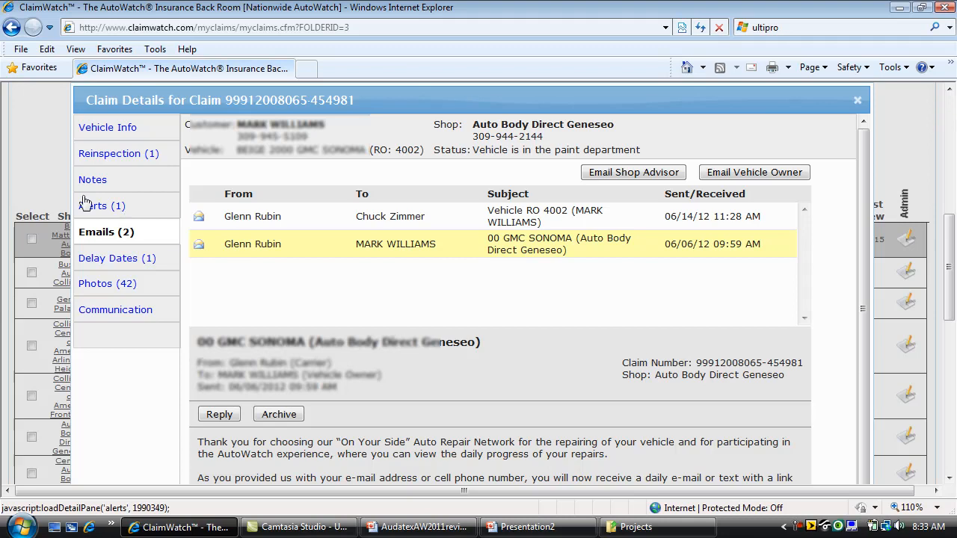
- Check the Geneseo claim's delay date history, then enlarge the third of its 42 photos showing the Sonoma's side
{"action": "left_click", "coordinate": [98, 260]}
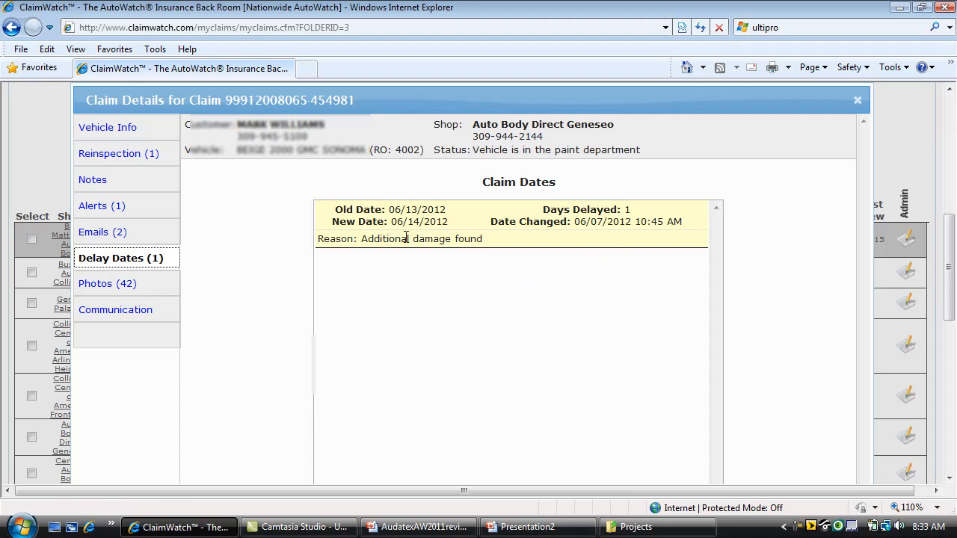
{"action": "left_click", "coordinate": [131, 285]}
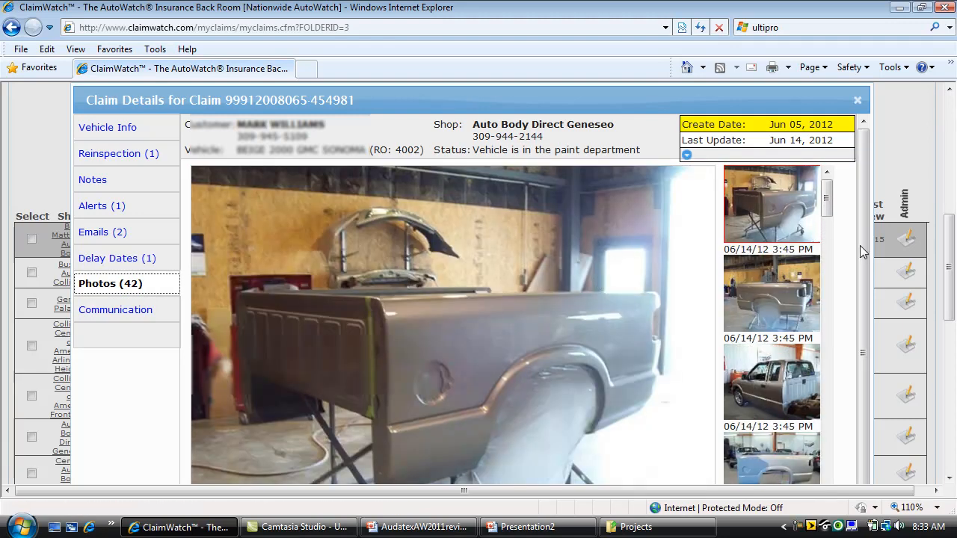
{"action": "left_click", "coordinate": [779, 394]}
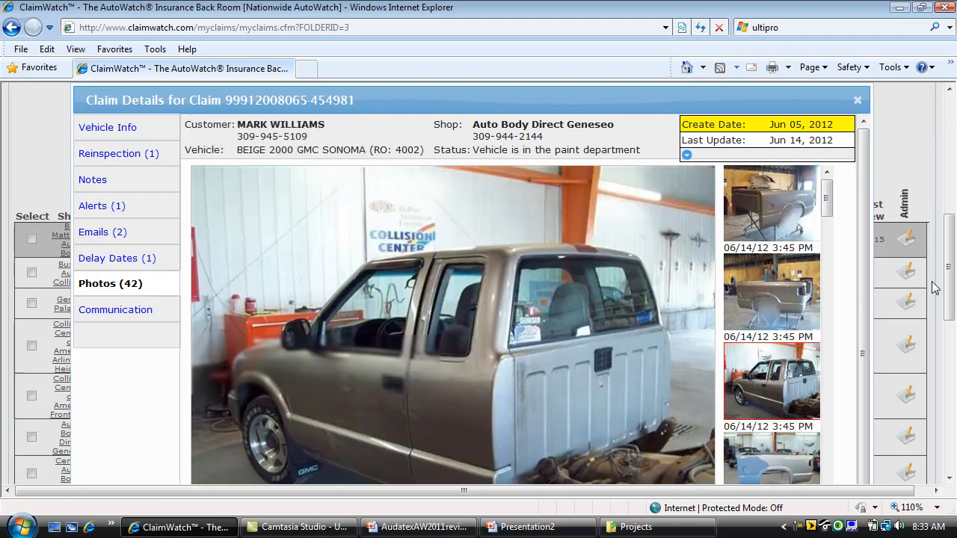
{"action": "left_click_drag", "start_coordinate": [951, 297], "coordinate": [951, 323]}
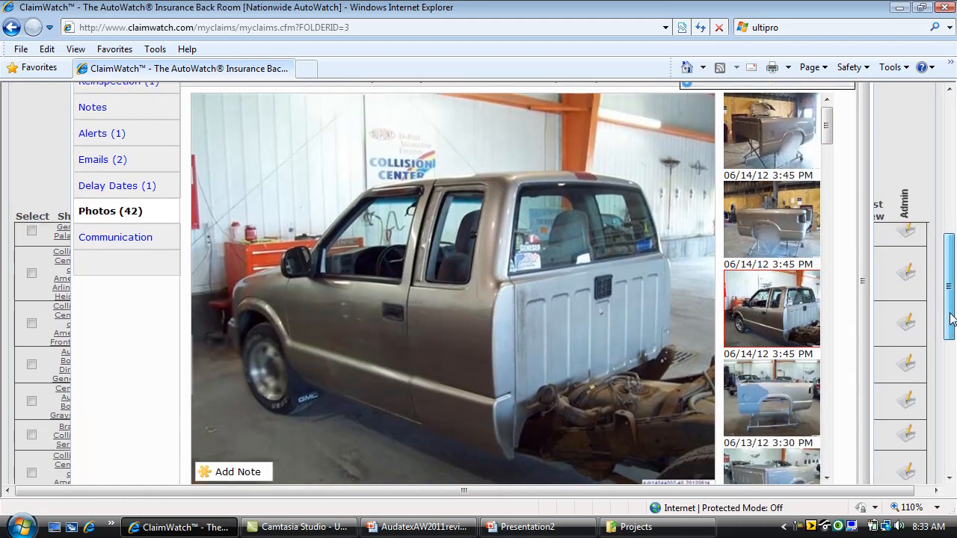
- Pin a 'This is a test note' photo note on the Sonoma's door with an email notification, then view it in Notes
{"action": "left_click", "coordinate": [226, 471]}
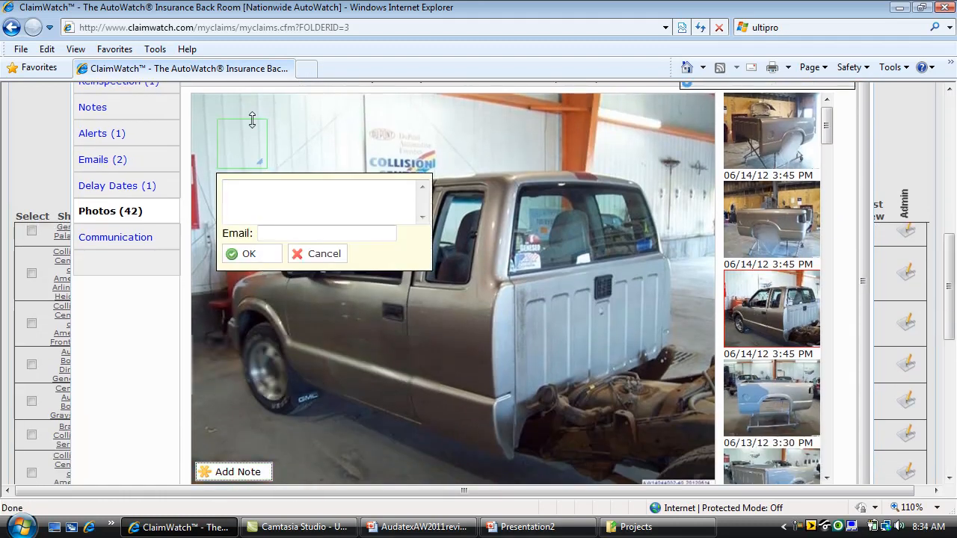
{"action": "left_click_drag", "start_coordinate": [252, 124], "coordinate": [416, 290]}
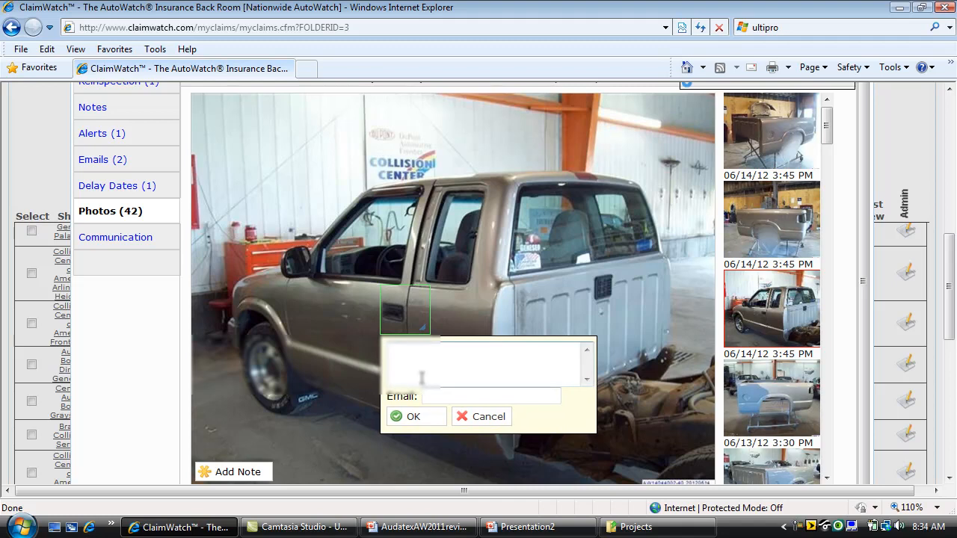
{"action": "left_click", "coordinate": [428, 352]}
{"action": "type", "text": "Th"}
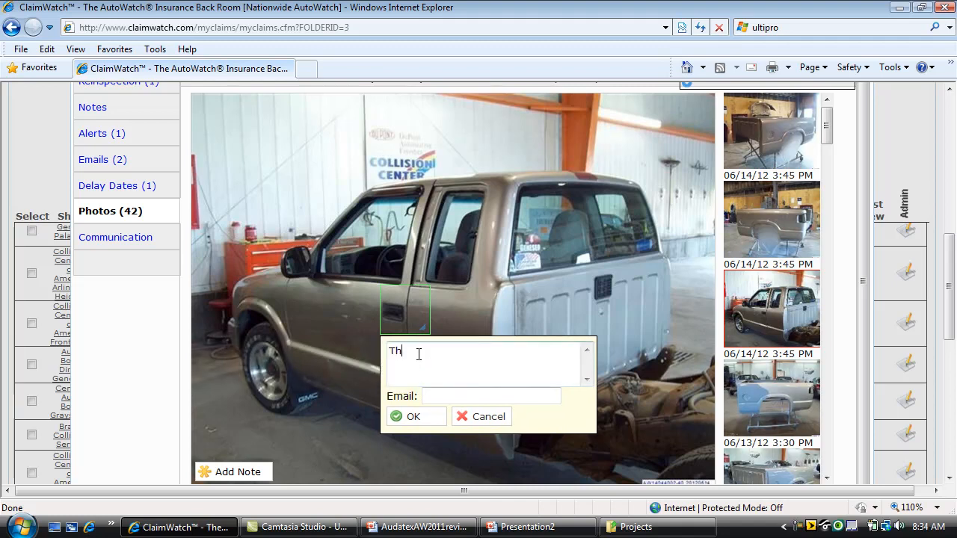
{"action": "type", "text": "is is a test note"}
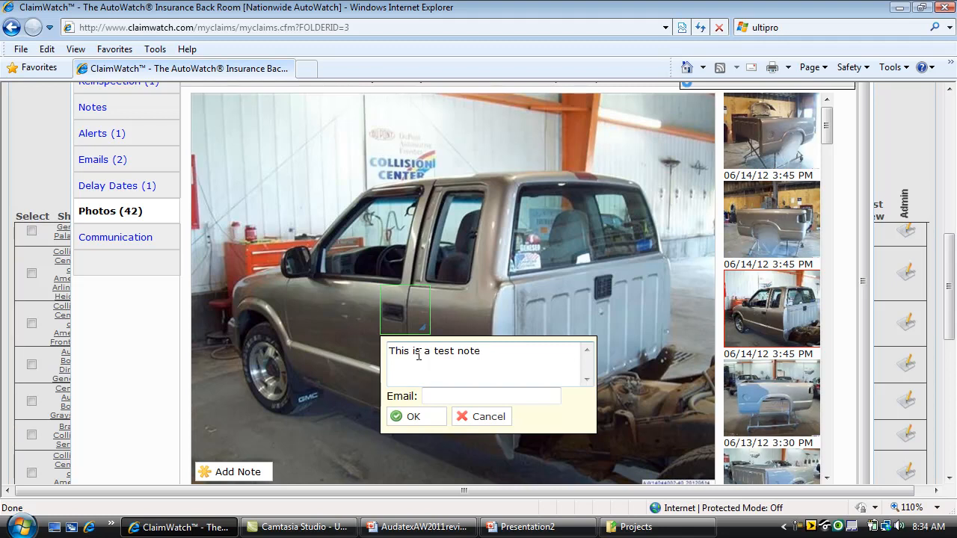
{"action": "left_click", "coordinate": [444, 395]}
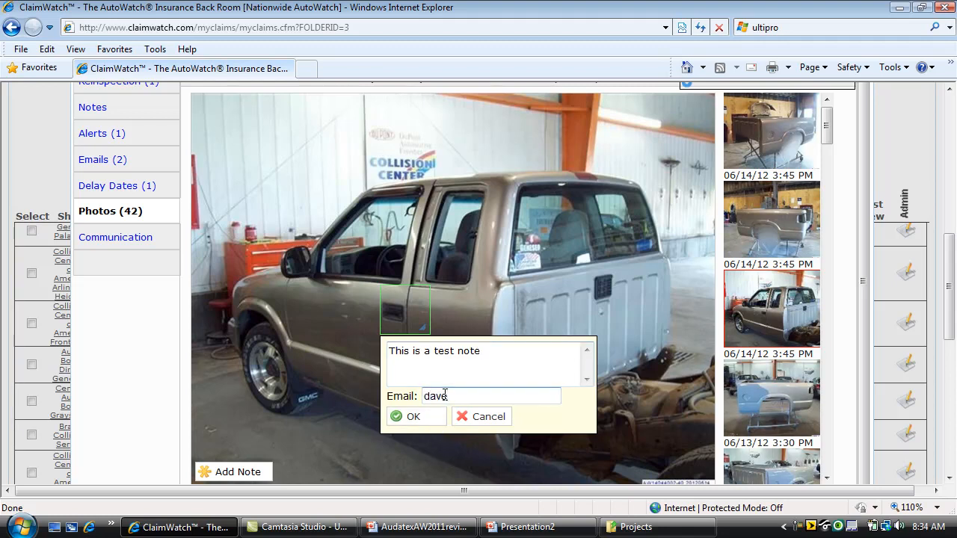
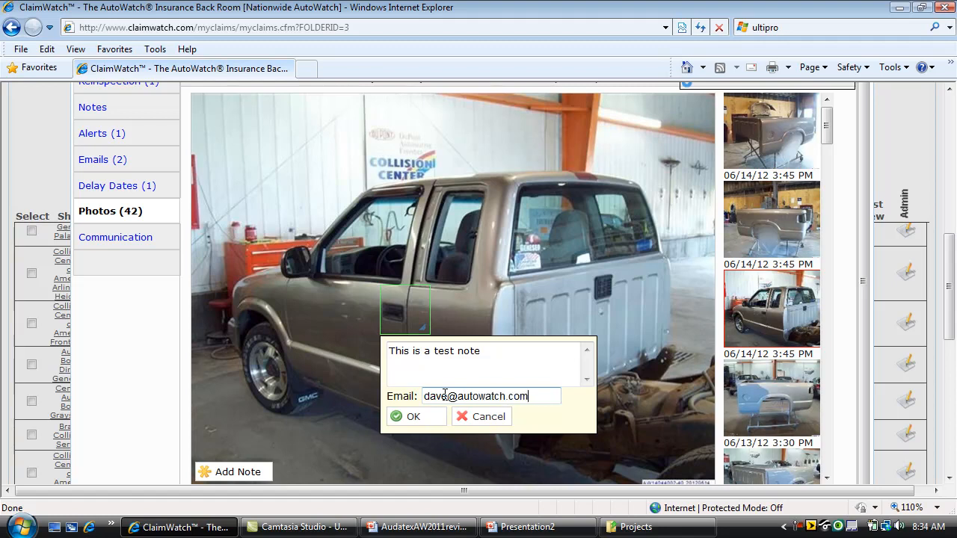
{"action": "left_click", "coordinate": [423, 422]}
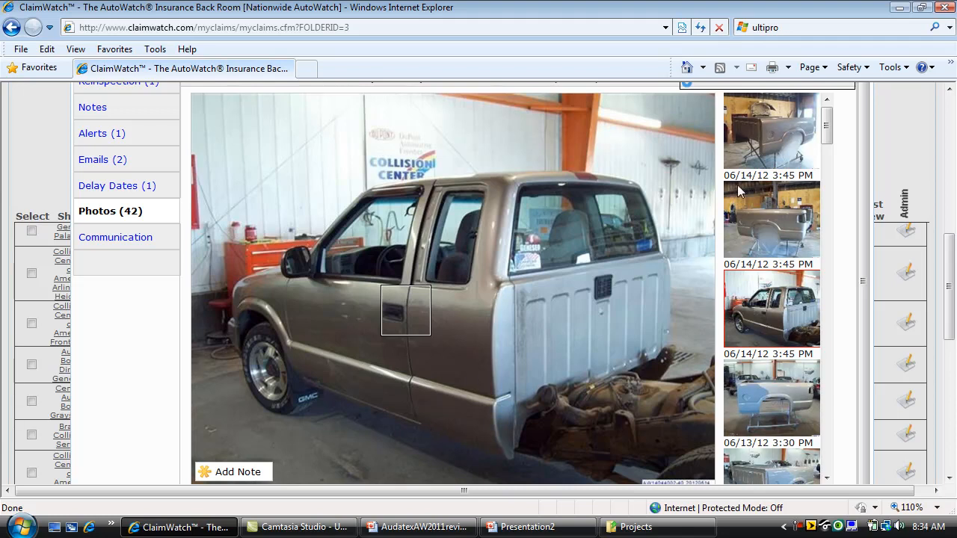
{"action": "mouse_move", "coordinate": [413, 323]}
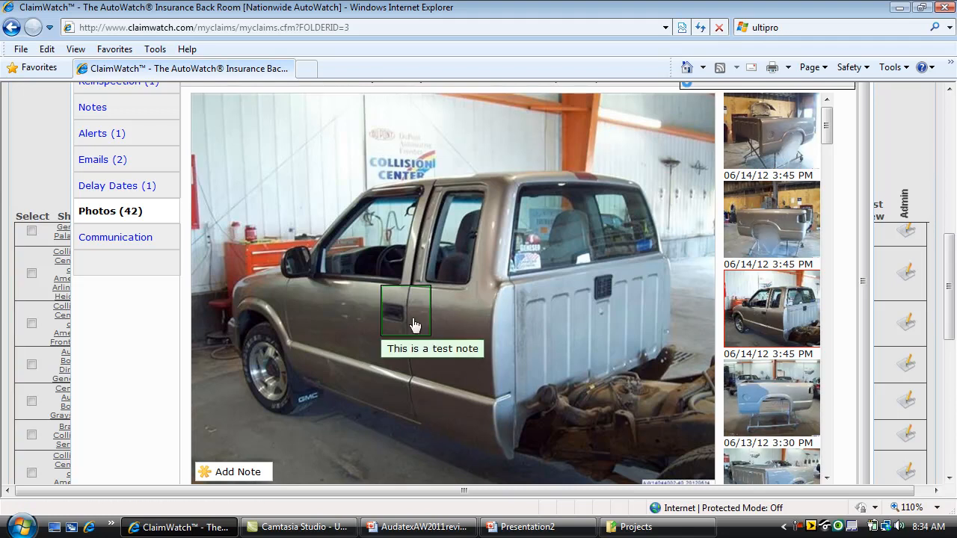
{"action": "left_click", "coordinate": [94, 113]}
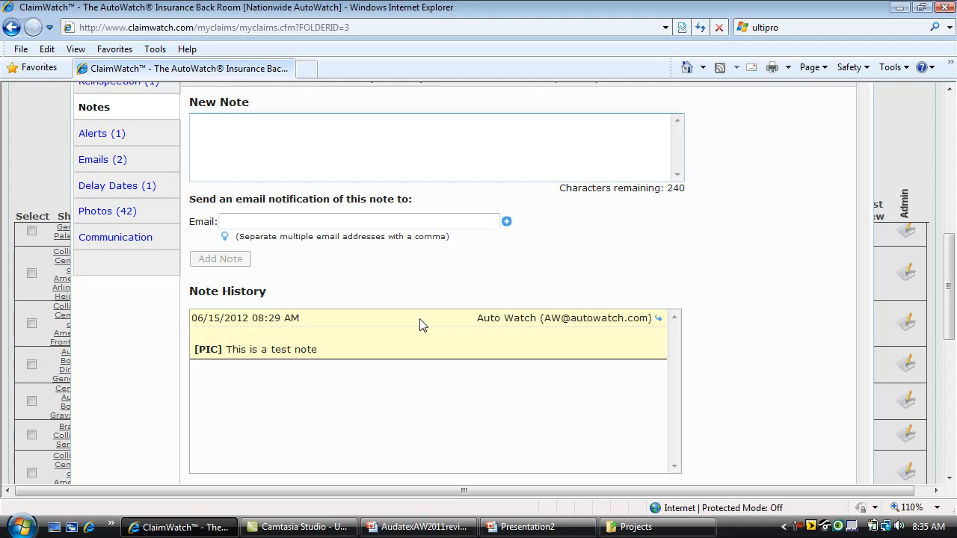
- Return to the claim's 42-photo gallery and enlarge the Sonoma side shot carrying the test note
{"action": "left_click", "coordinate": [95, 217]}
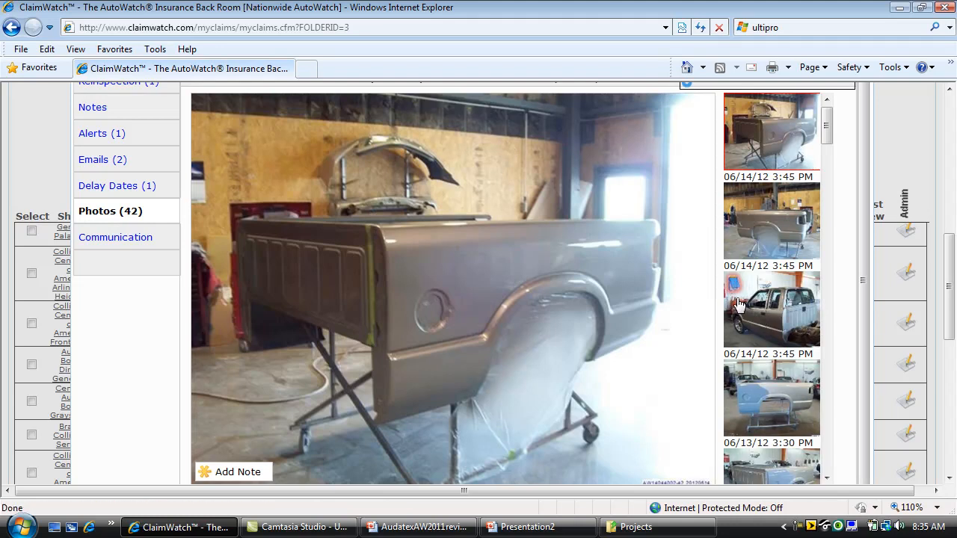
{"action": "left_click", "coordinate": [773, 319]}
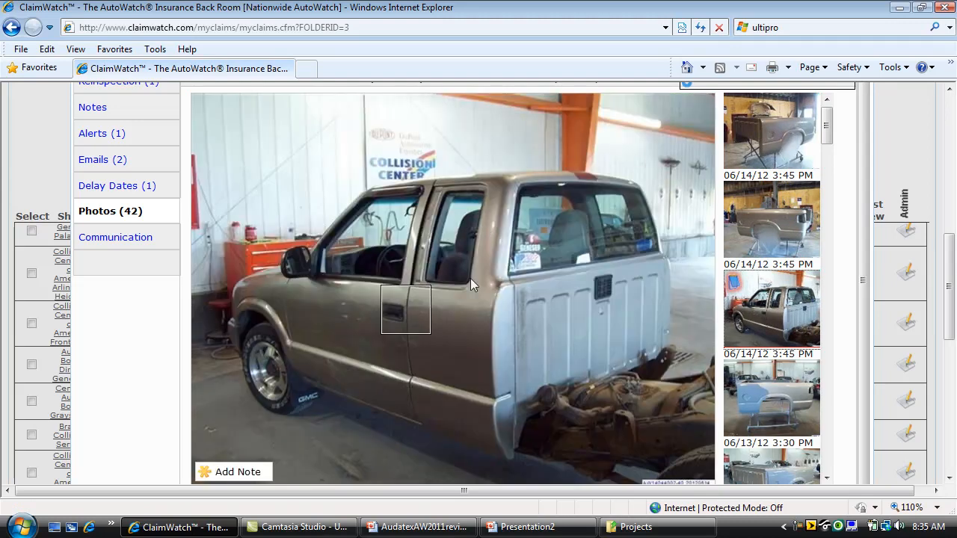
{"action": "mouse_move", "coordinate": [424, 317]}
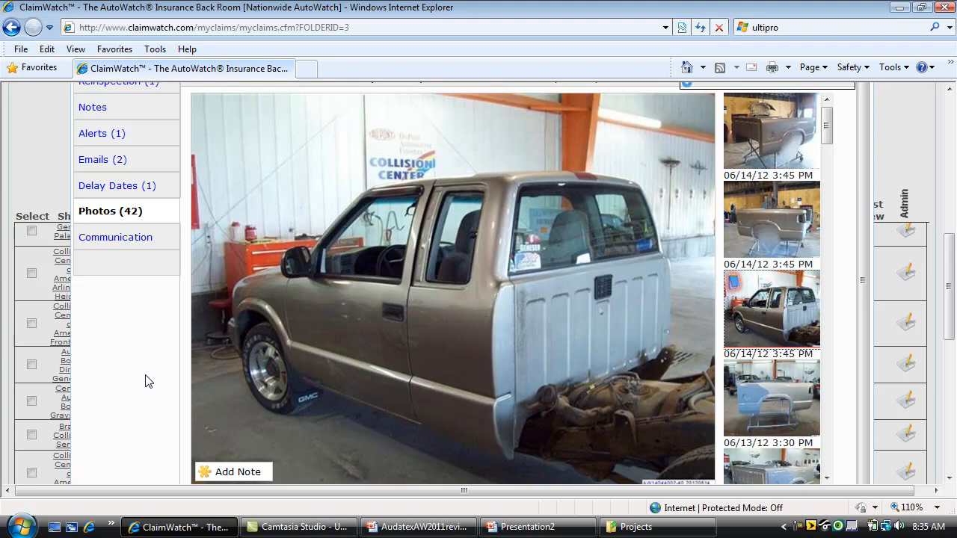
- Show the Communication page's email preference and update-email history, checking the filter options but keeping All
{"action": "left_click", "coordinate": [133, 240]}
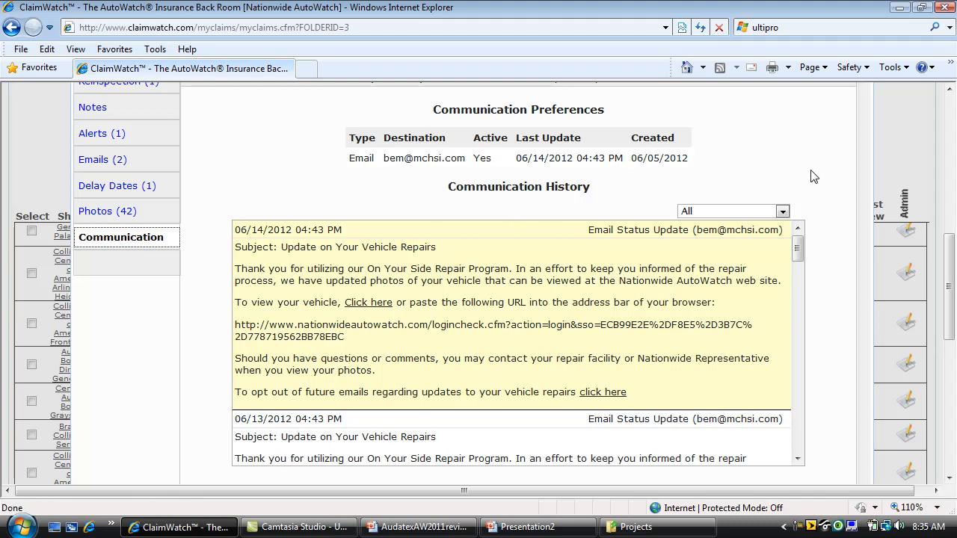
{"action": "mouse_move", "coordinate": [798, 254]}
{"action": "left_mouse_down"}
{"action": "mouse_move", "coordinate": [802, 424]}
{"action": "mouse_move", "coordinate": [797, 254]}
{"action": "left_mouse_up"}
{"action": "left_click", "coordinate": [782, 212]}
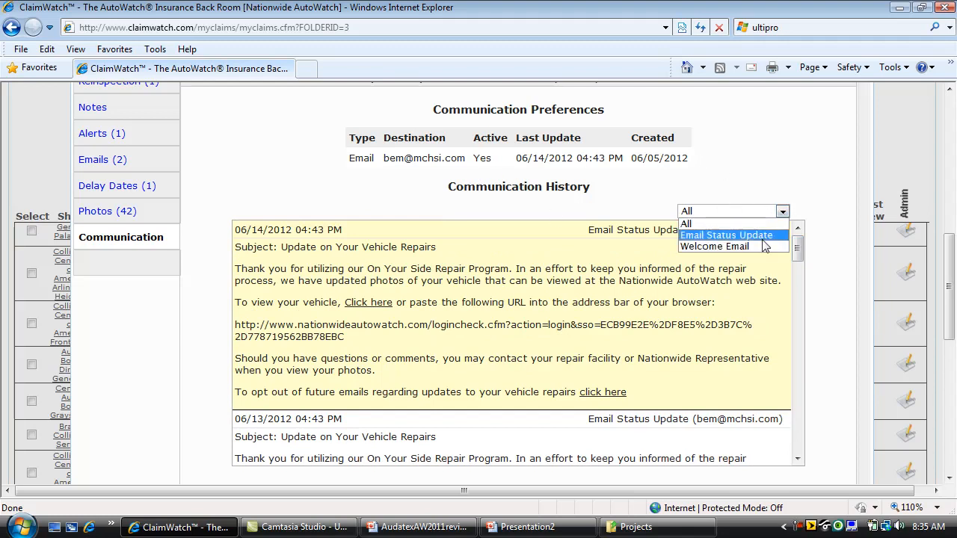
{"action": "left_click", "coordinate": [759, 176]}
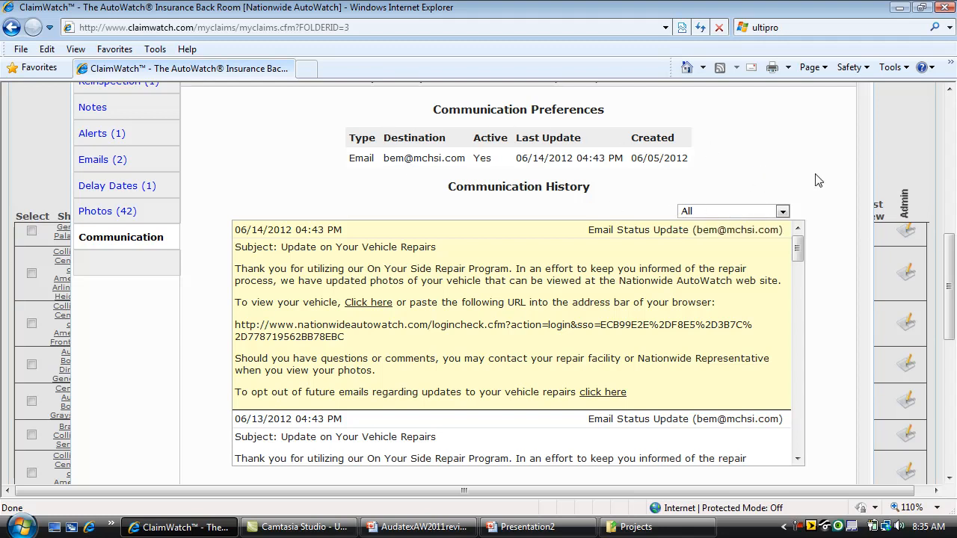
{"action": "left_click_drag", "start_coordinate": [952, 261], "coordinate": [952, 235]}
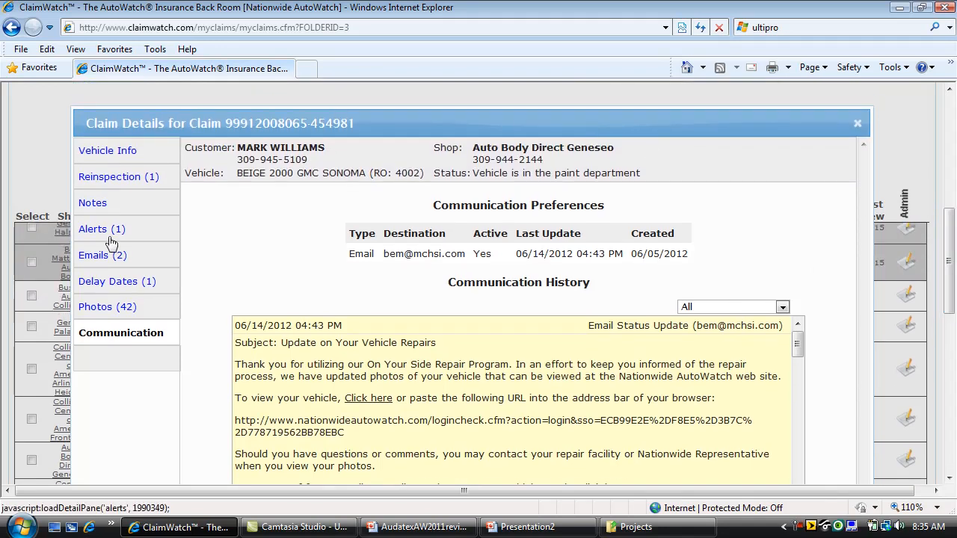
{"action": "left_click", "coordinate": [854, 126]}
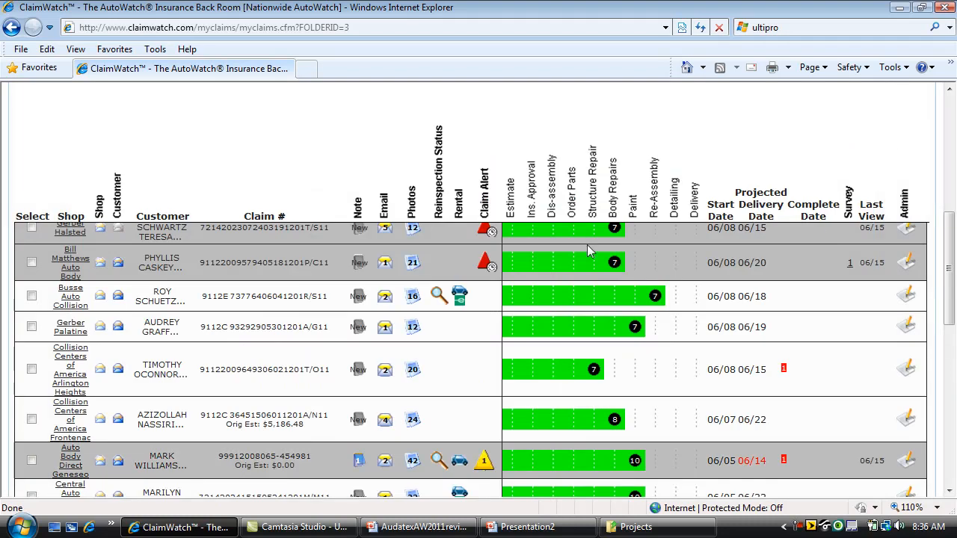
{"action": "left_click_drag", "start_coordinate": [953, 247], "coordinate": [952, 282]}
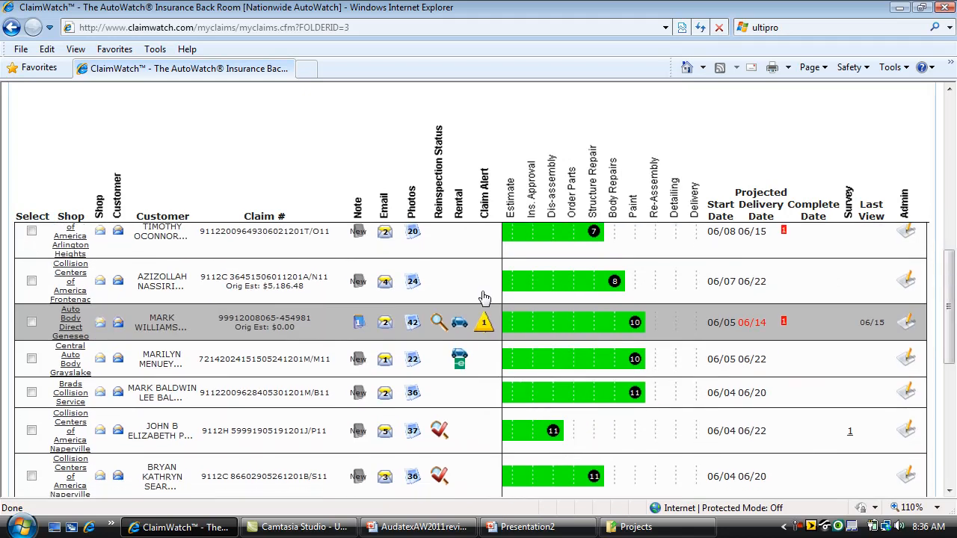
{"action": "left_click", "coordinate": [31, 323]}
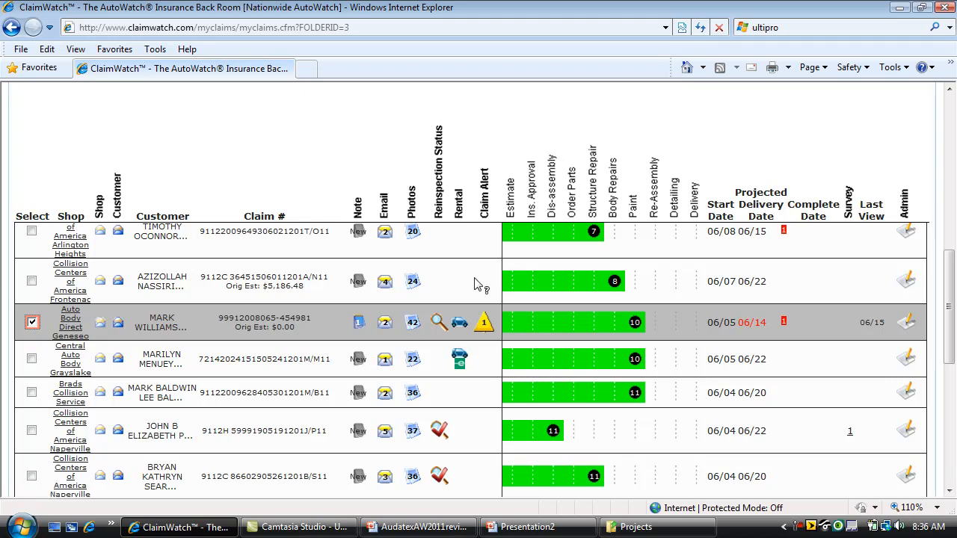
{"action": "scroll", "coordinate": [378, 261], "scroll_direction": "up", "scroll_amount": 3}
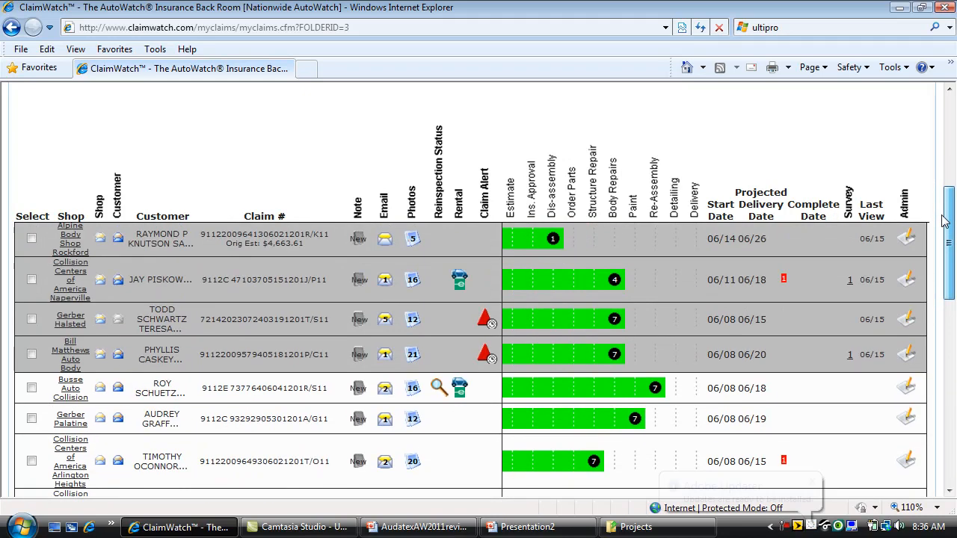
{"action": "left_click", "coordinate": [37, 281]}
{"action": "left_click", "coordinate": [32, 240]}
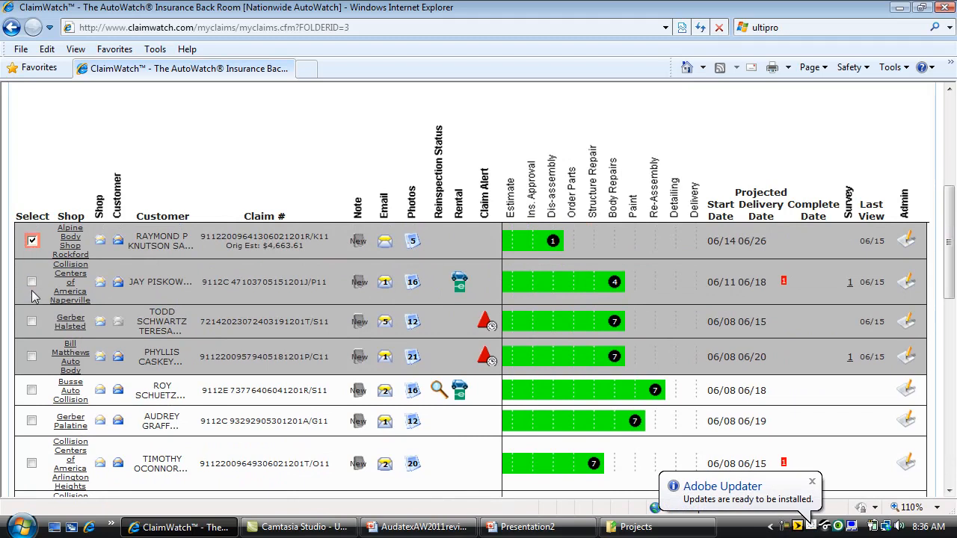
{"action": "left_click", "coordinate": [32, 282]}
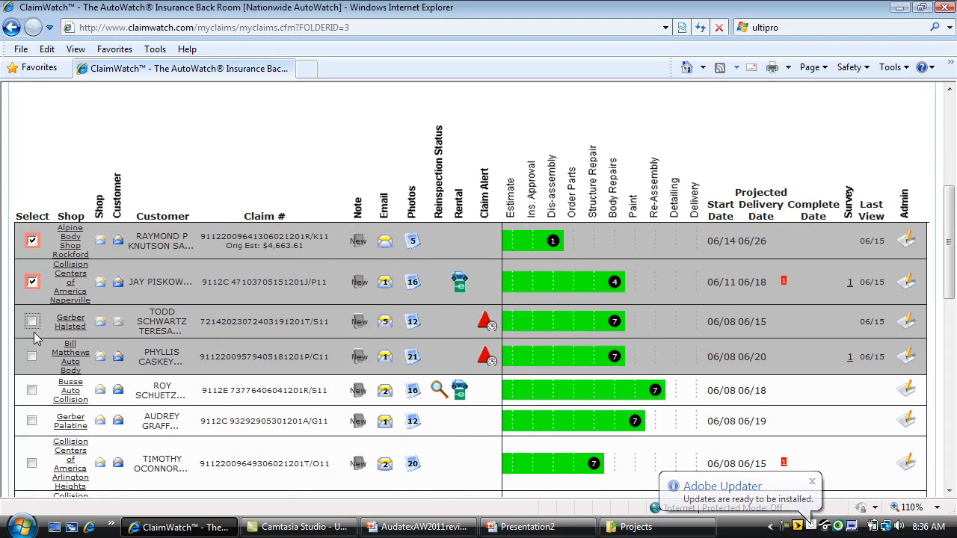
{"action": "left_click", "coordinate": [32, 322]}
{"action": "left_click", "coordinate": [32, 357]}
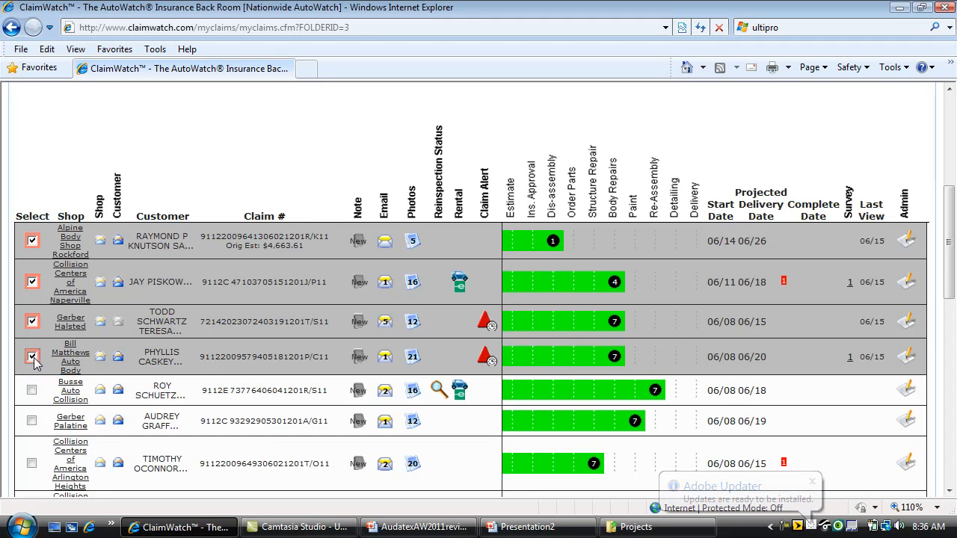
- Open an Email Selected Shops form addressed to the five selected claims' shops
{"action": "left_click_drag", "start_coordinate": [951, 209], "coordinate": [951, 364]}
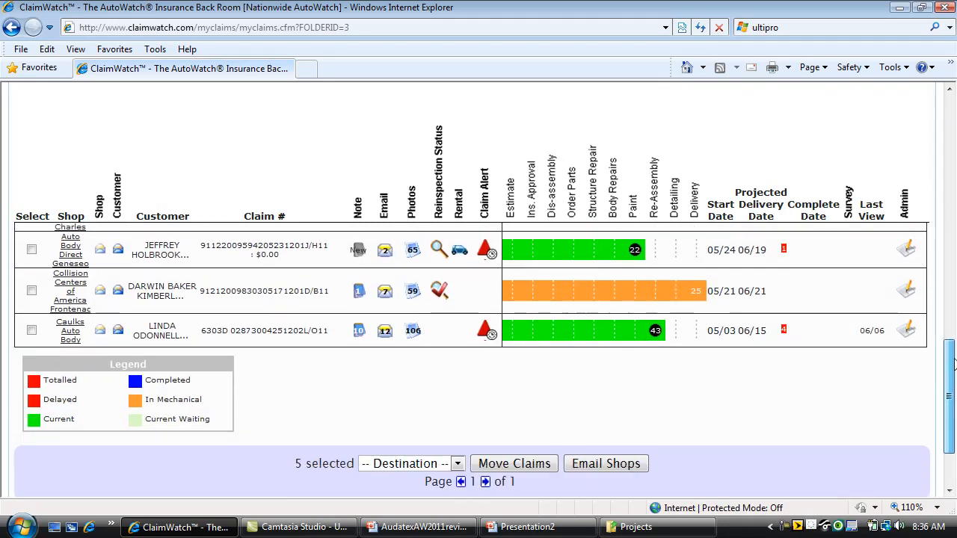
{"action": "left_click", "coordinate": [604, 464]}
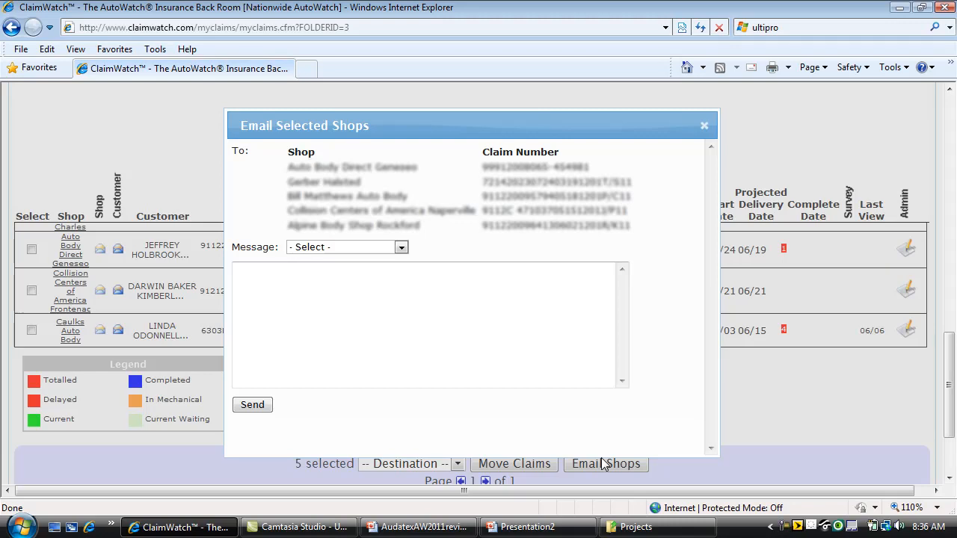
- Send the shops 'I took a look at the vehicle and things look to be running smooth' and close the window
{"action": "left_click", "coordinate": [367, 278]}
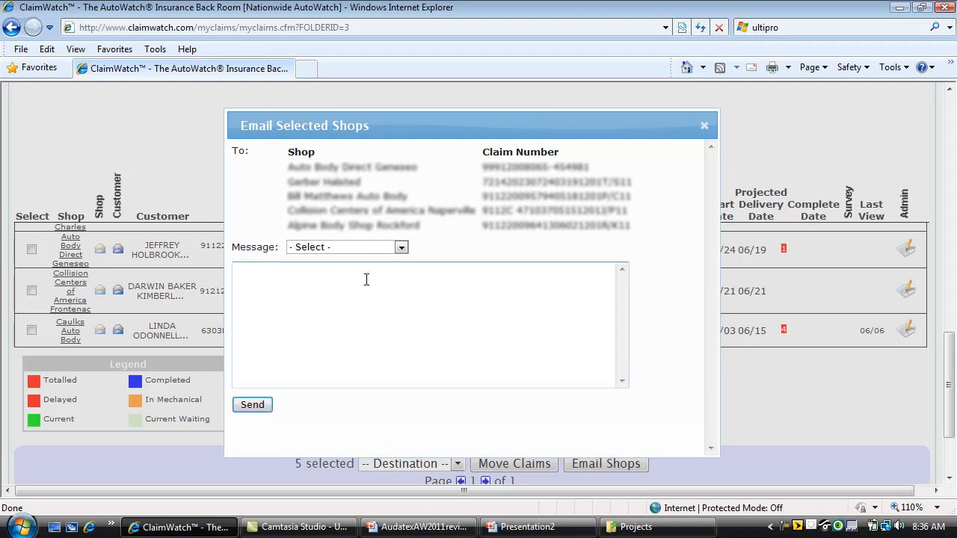
{"action": "type", "text": "I took a look at the vehicle and things look"}
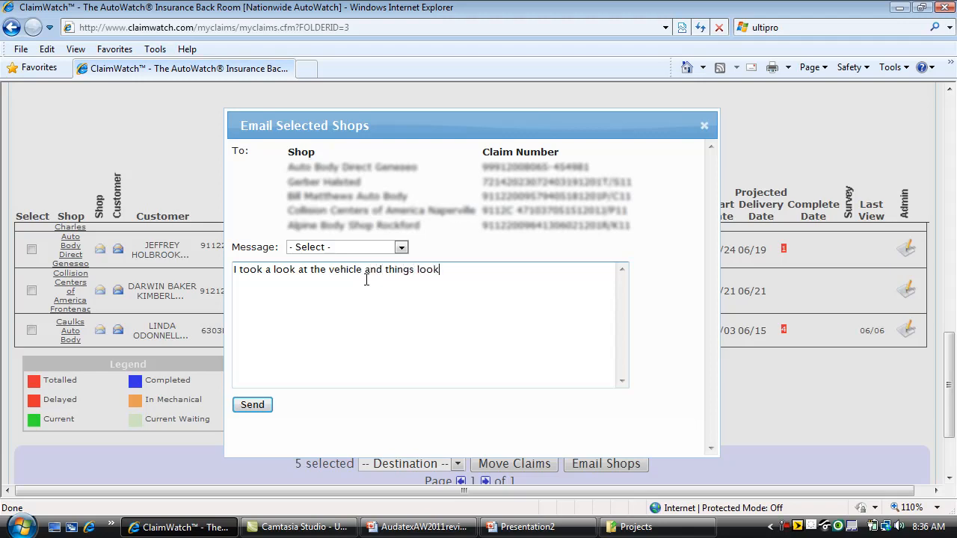
{"action": "type", "text": " to gbe ruh"}
{"action": "key", "text": "BackSpace"}
{"action": "type", "text": "nning"}
{"action": "type", "text": " smm"}
{"action": "key", "text": "BackSpace"}
{"action": "key", "text": "BackSpace"}
{"action": "type", "text": "mooth"}
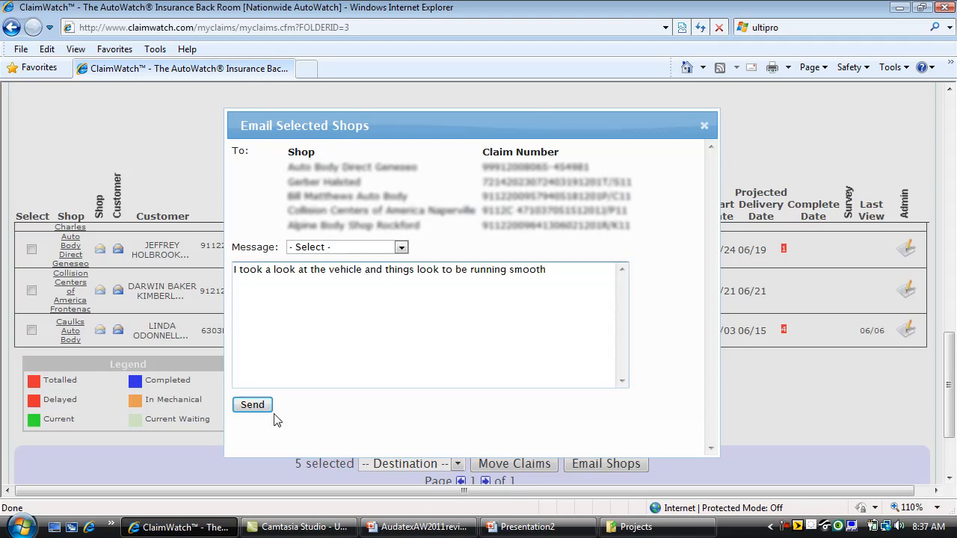
{"action": "left_click", "coordinate": [253, 406]}
{"action": "left_click", "coordinate": [704, 126]}
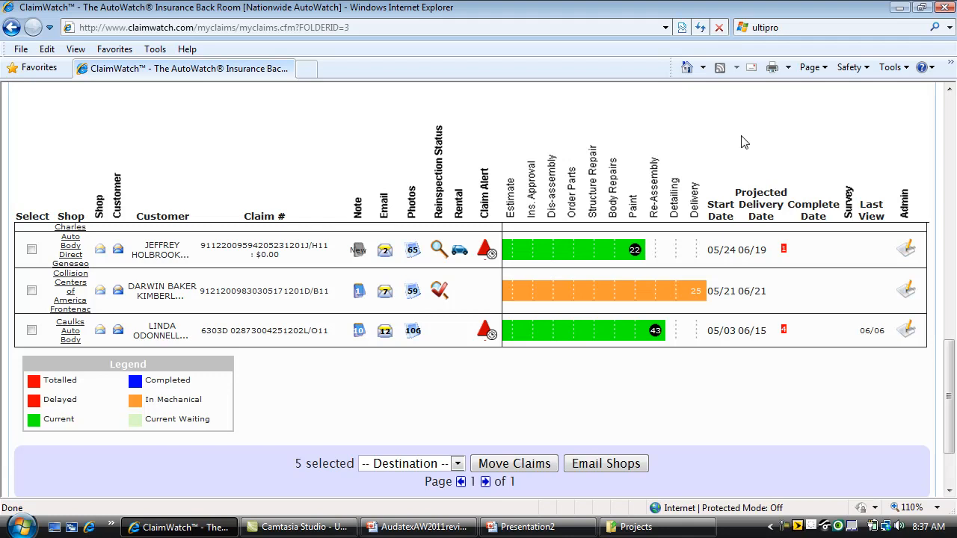
{"action": "left_click_drag", "start_coordinate": [947, 374], "coordinate": [942, 107]}
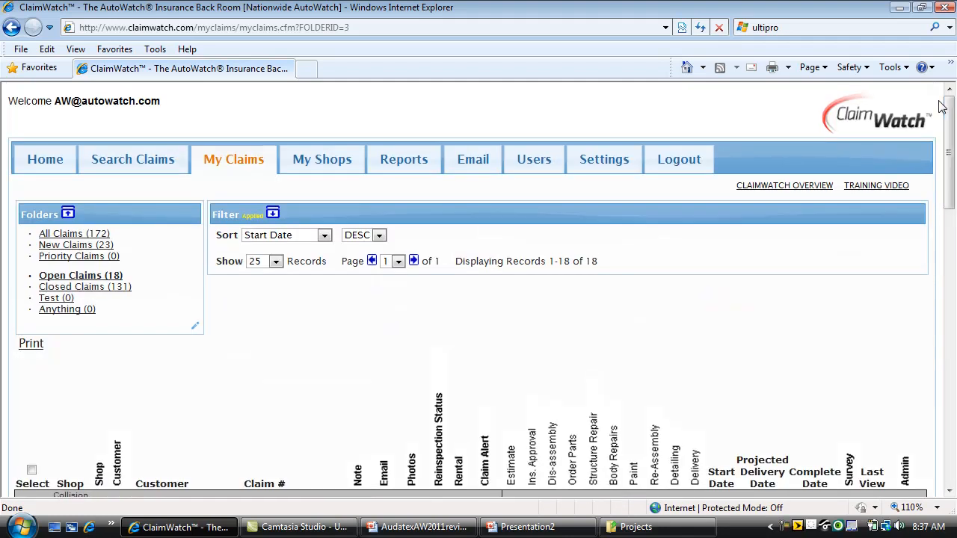
{"action": "left_click_drag", "start_coordinate": [953, 184], "coordinate": [954, 224]}
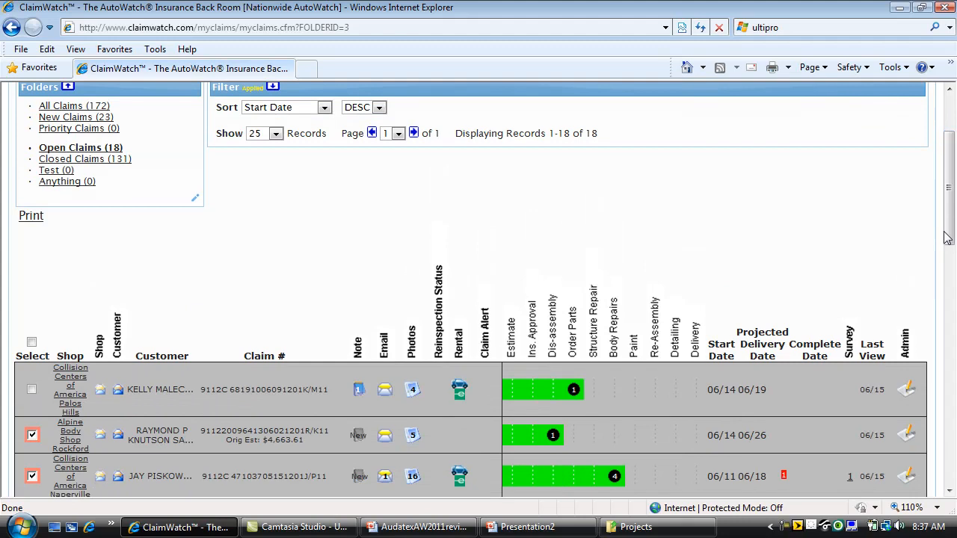
{"action": "left_click_drag", "start_coordinate": [953, 225], "coordinate": [951, 202]}
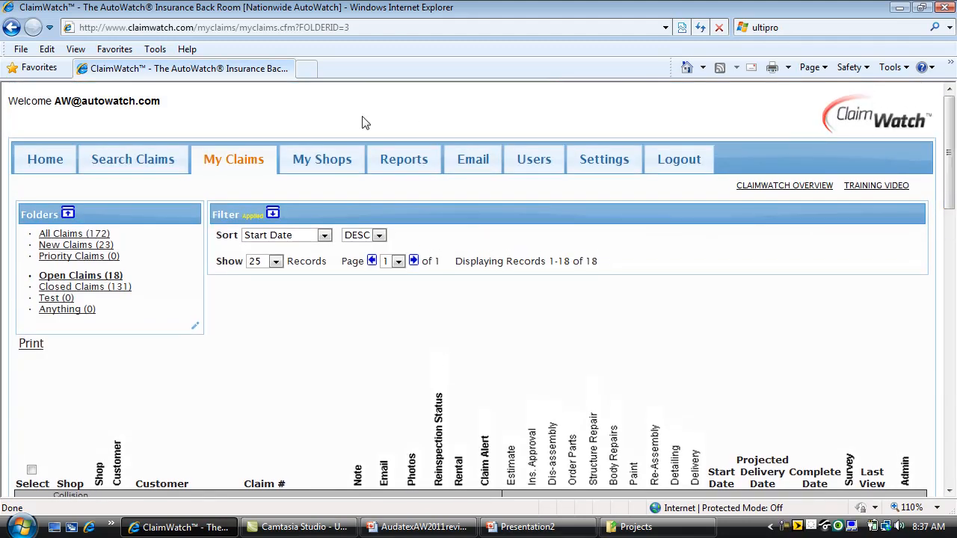
- Show the My Shops table of 36 shops with utilization, cycle time, satisfaction and grades
{"action": "left_click", "coordinate": [333, 163]}
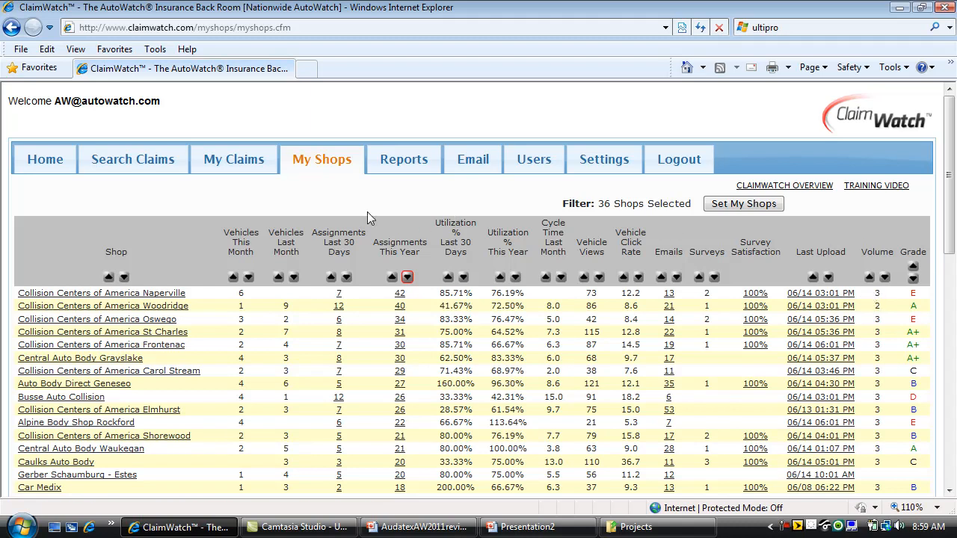
- List the Naperville shop's 3 open claims and view then close one claim's reinspection details
{"action": "left_click", "coordinate": [131, 295]}
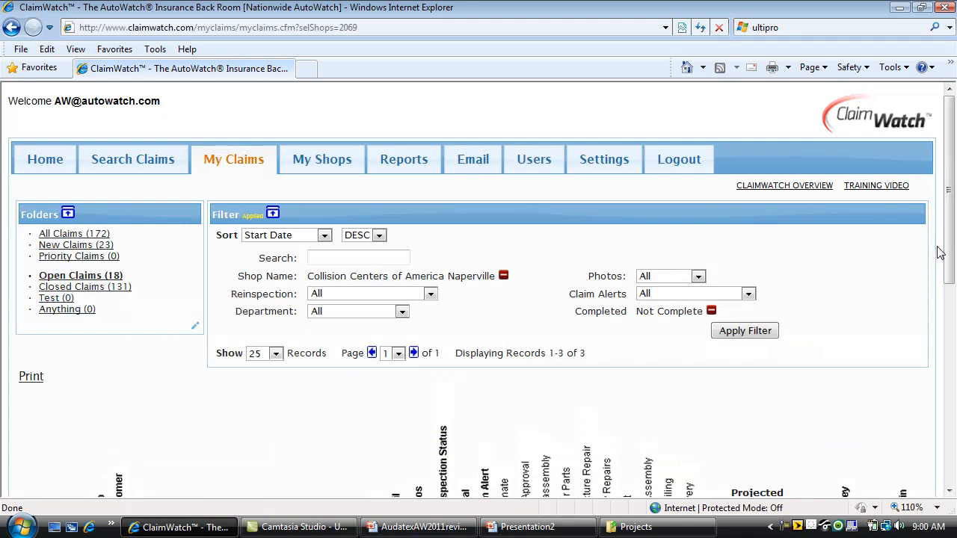
{"action": "left_click_drag", "start_coordinate": [951, 258], "coordinate": [953, 351]}
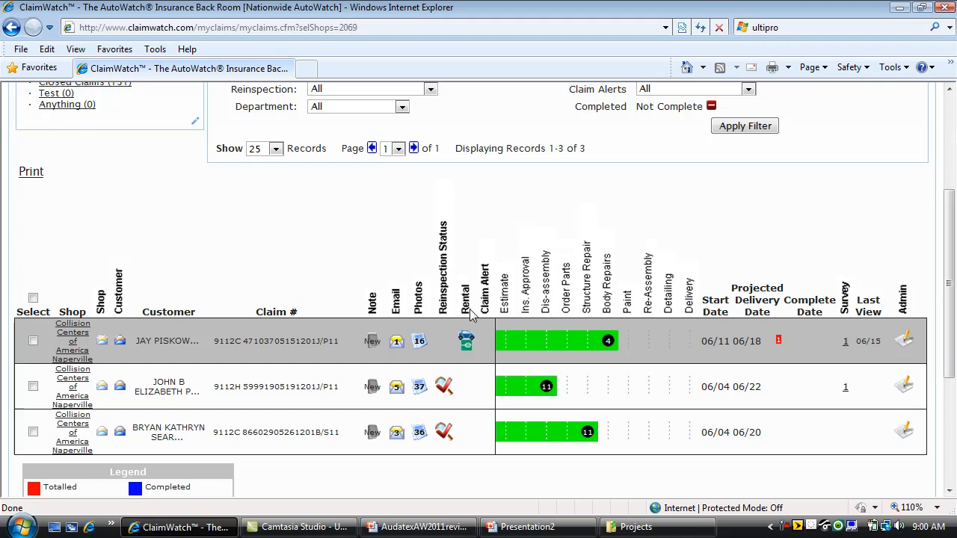
{"action": "left_click", "coordinate": [444, 386]}
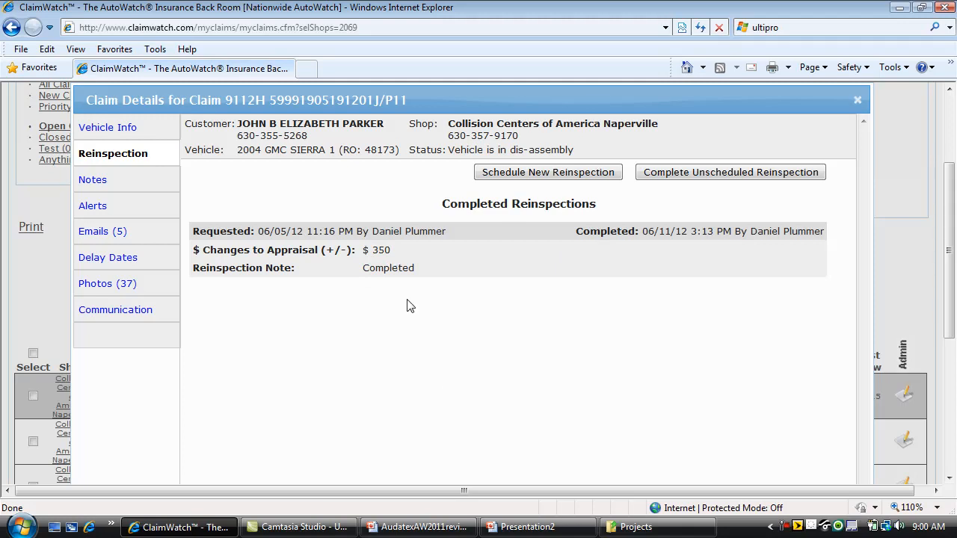
{"action": "left_click", "coordinate": [857, 101]}
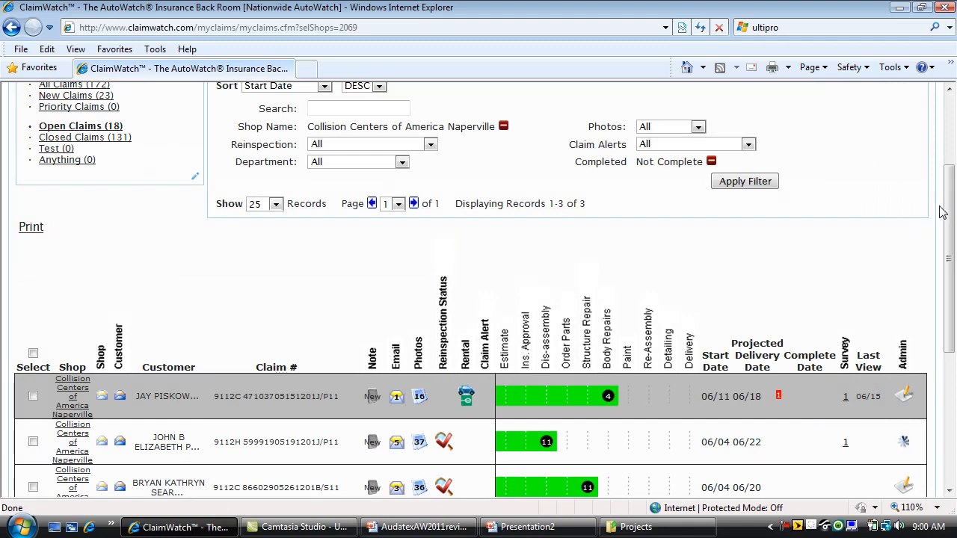
{"action": "left_click_drag", "start_coordinate": [945, 209], "coordinate": [946, 141]}
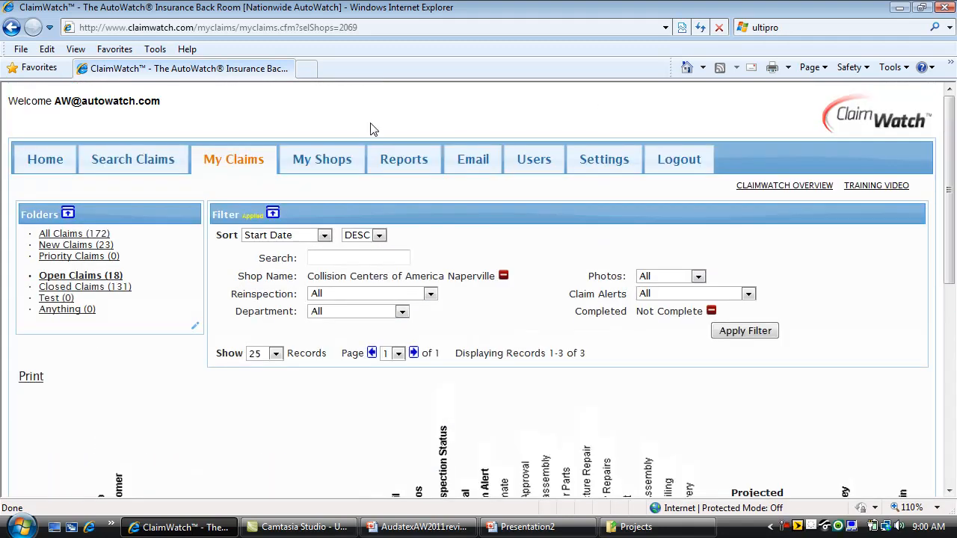
- Set up a Post Repair Survey Report by month for May 2012
{"action": "left_click", "coordinate": [400, 163]}
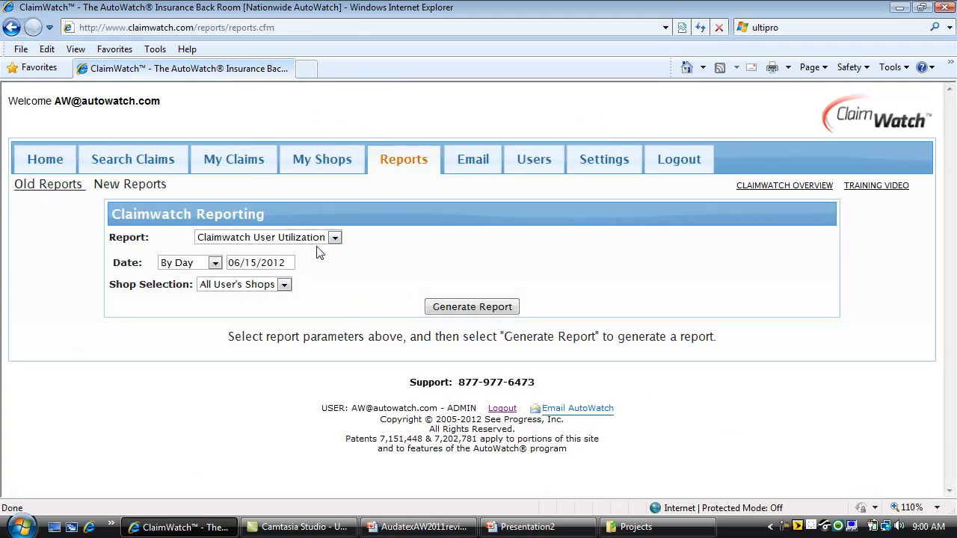
{"action": "left_click", "coordinate": [335, 238]}
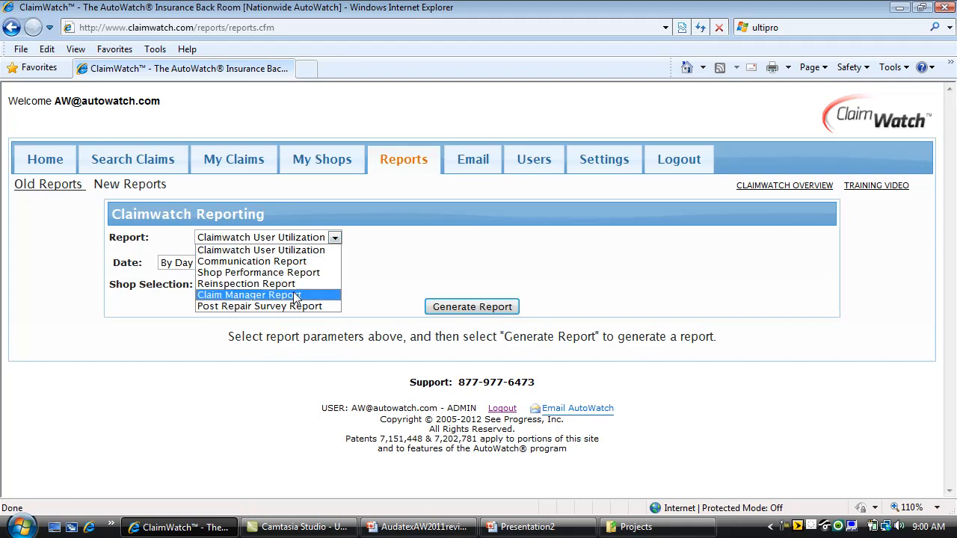
{"action": "left_click", "coordinate": [299, 307]}
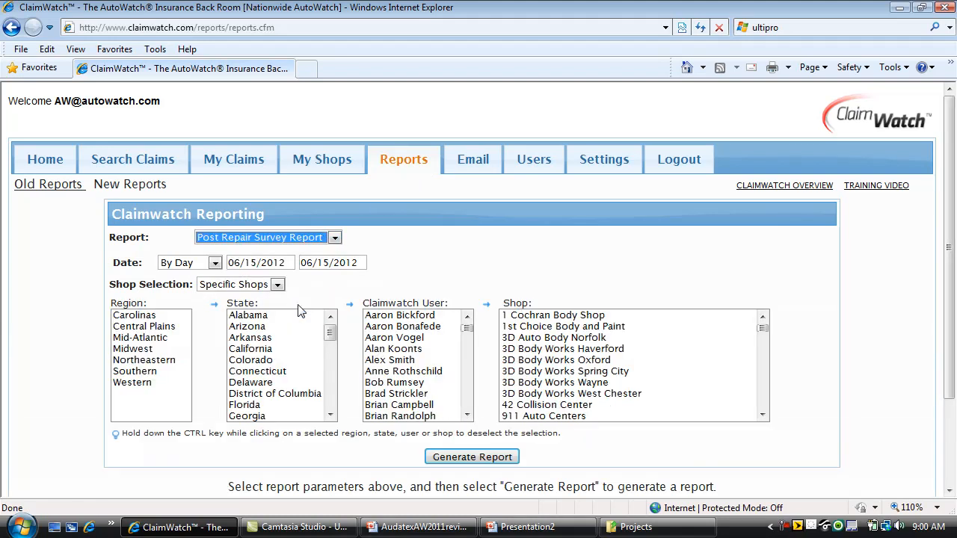
{"action": "left_click", "coordinate": [216, 263]}
{"action": "left_click", "coordinate": [193, 297]}
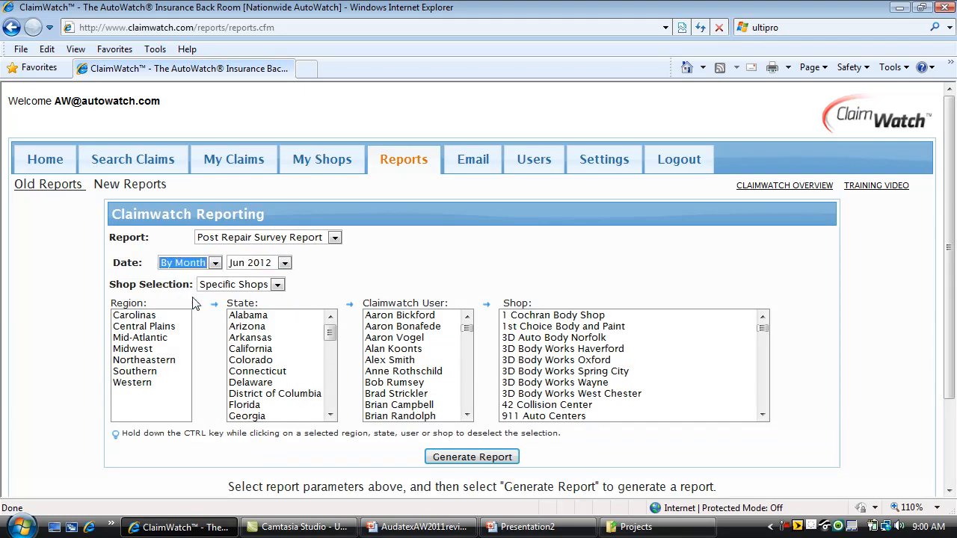
{"action": "left_click", "coordinate": [284, 263]}
{"action": "left_click", "coordinate": [275, 287]}
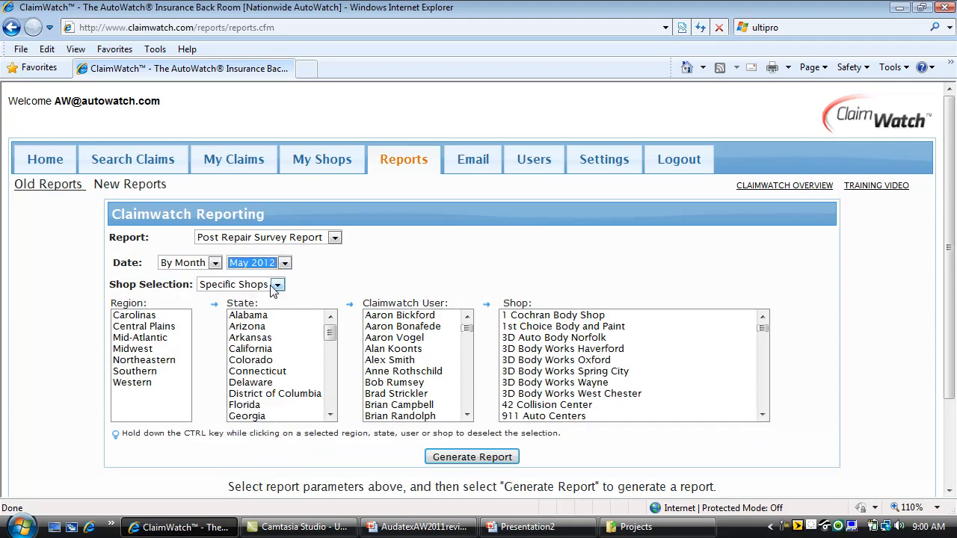
- Filter to Central Plains > Texas, select Service King 58 Tomball through 75 Southside, and generate the report
{"action": "left_click", "coordinate": [149, 329]}
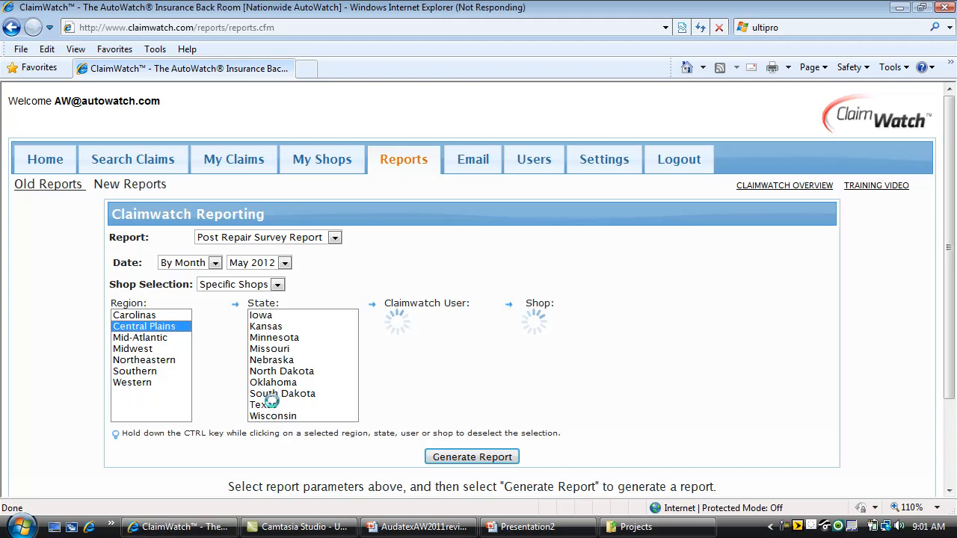
{"action": "left_click", "coordinate": [271, 404]}
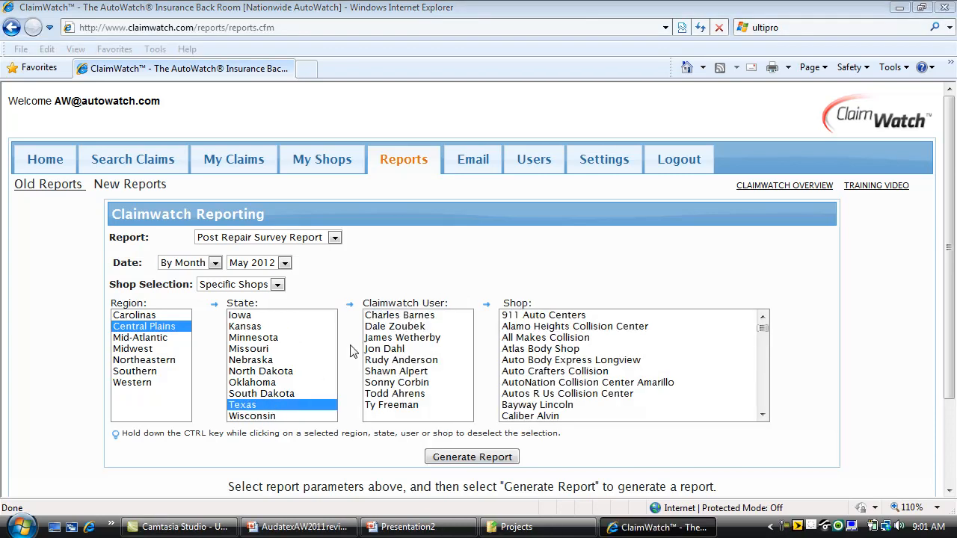
{"action": "left_click", "coordinate": [407, 328]}
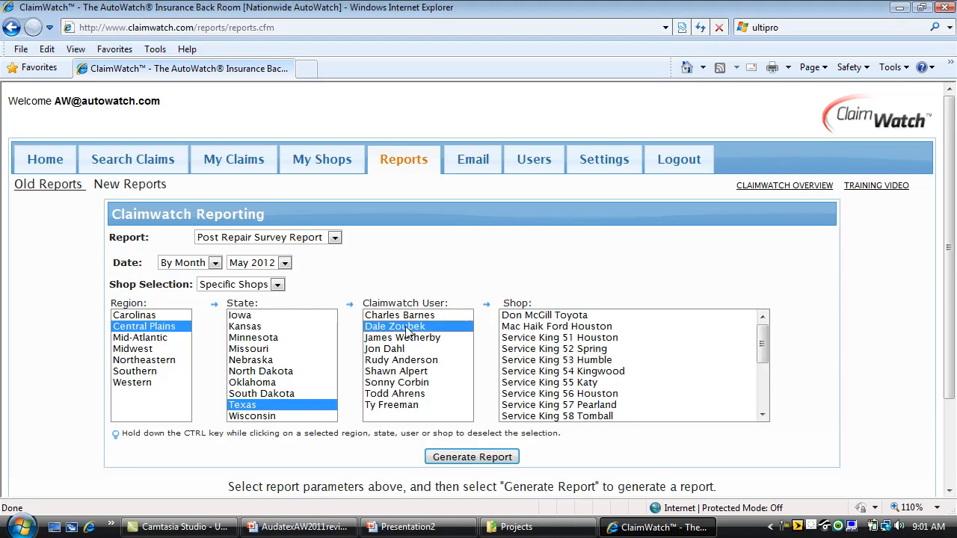
{"action": "left_click", "coordinate": [555, 317]}
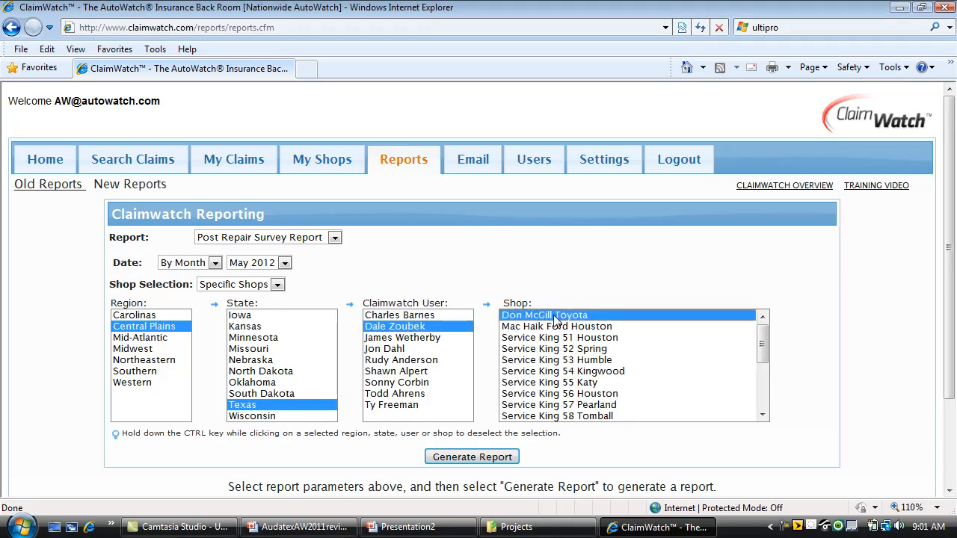
{"action": "scroll", "coordinate": [762, 350], "scroll_direction": "down", "scroll_amount": 3}
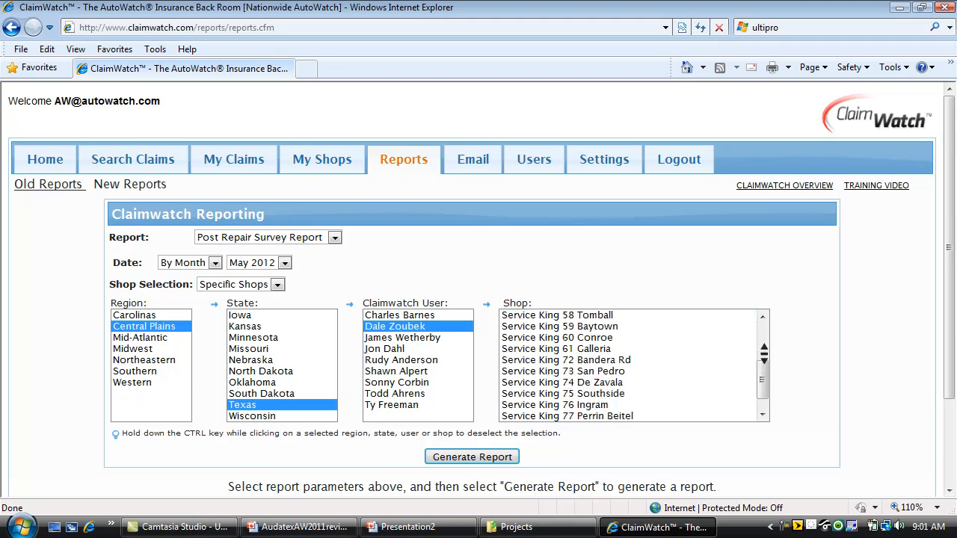
{"action": "left_click", "coordinate": [595, 395], "text": "shift"}
{"action": "left_click", "coordinate": [472, 457]}
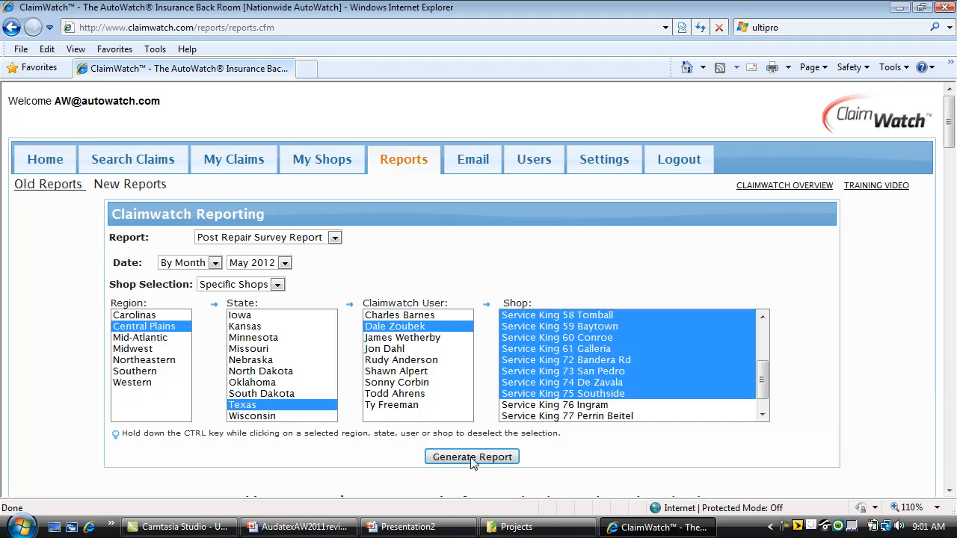
- Scroll through the May 2012 survey report's 44 responses, question tallies and charts, then back up
{"action": "left_click_drag", "start_coordinate": [948, 121], "coordinate": [951, 170]}
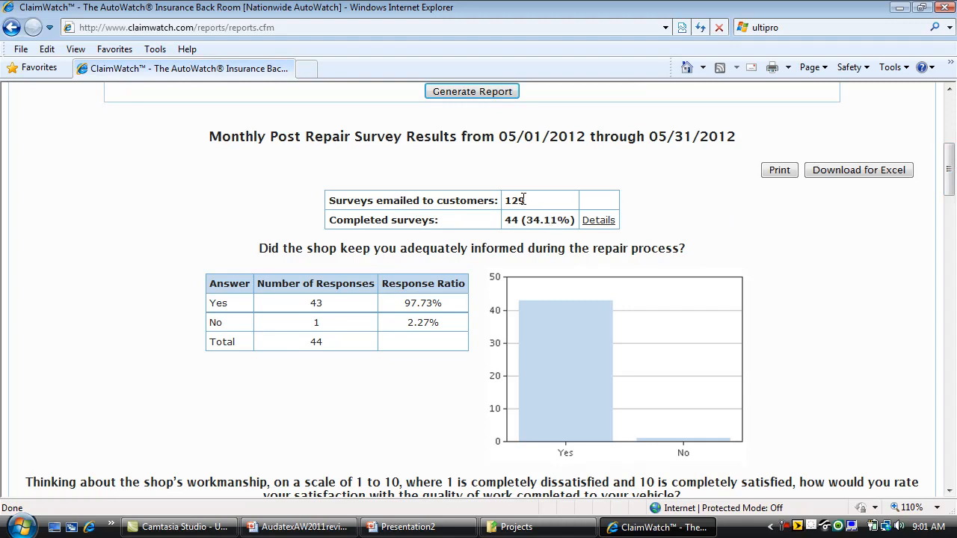
{"action": "left_click_drag", "start_coordinate": [951, 187], "coordinate": [949, 457]}
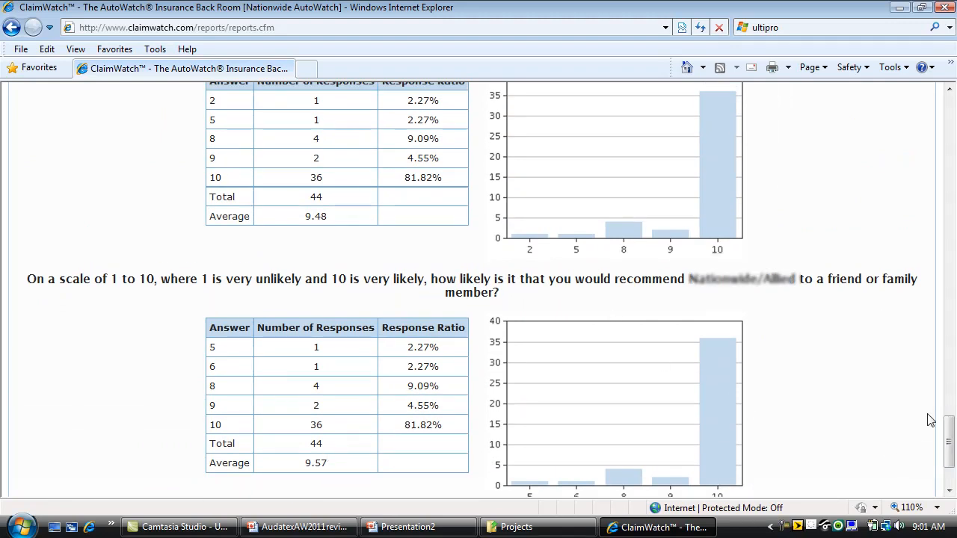
{"action": "left_click_drag", "start_coordinate": [952, 434], "coordinate": [951, 66]}
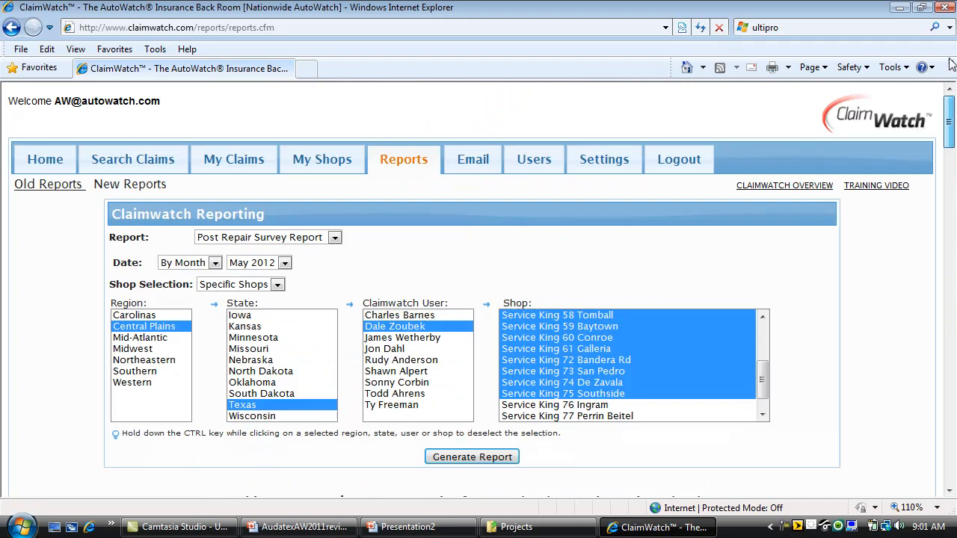
- Generate a Cycle Time report for Jan 12 to May 12 from Old Reports
{"action": "left_click", "coordinate": [51, 186]}
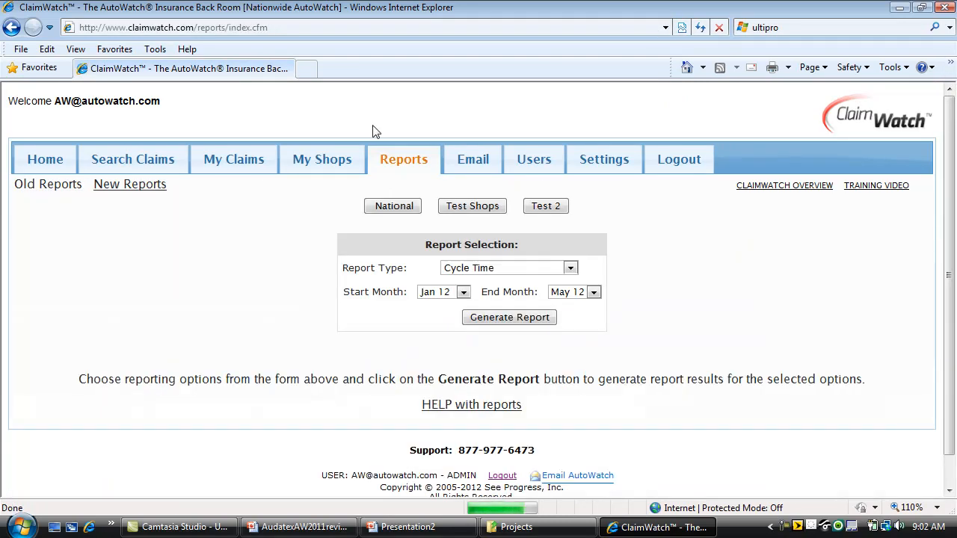
{"action": "left_click", "coordinate": [571, 267]}
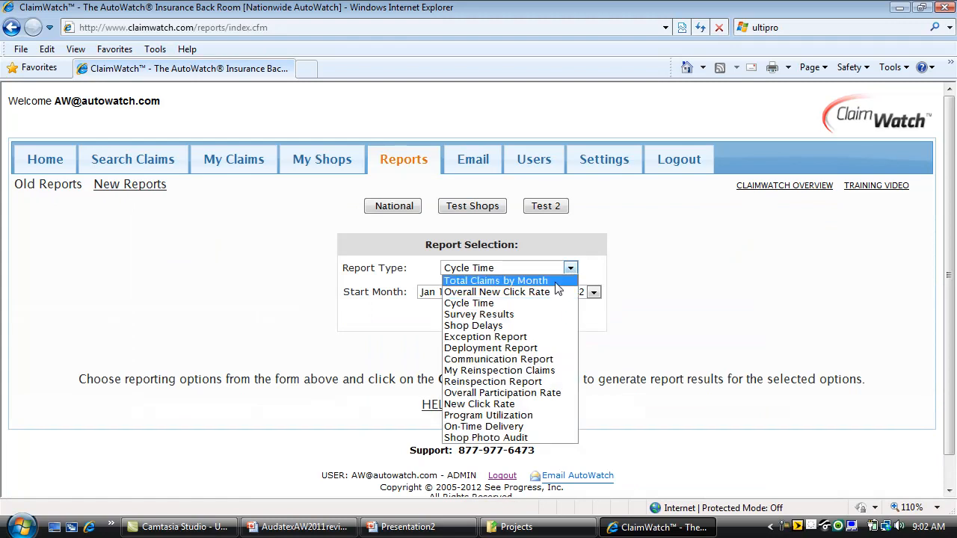
{"action": "left_click", "coordinate": [486, 304]}
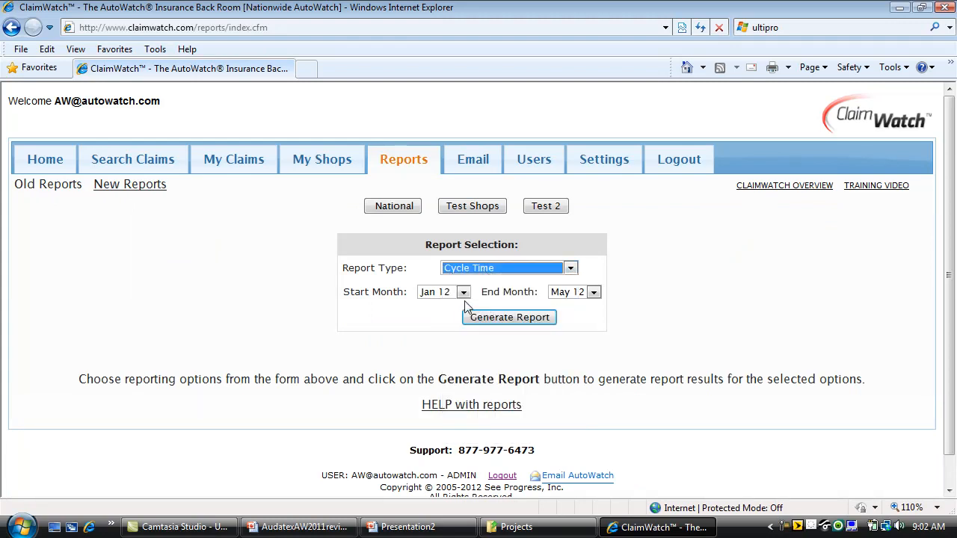
{"action": "left_click", "coordinate": [527, 319]}
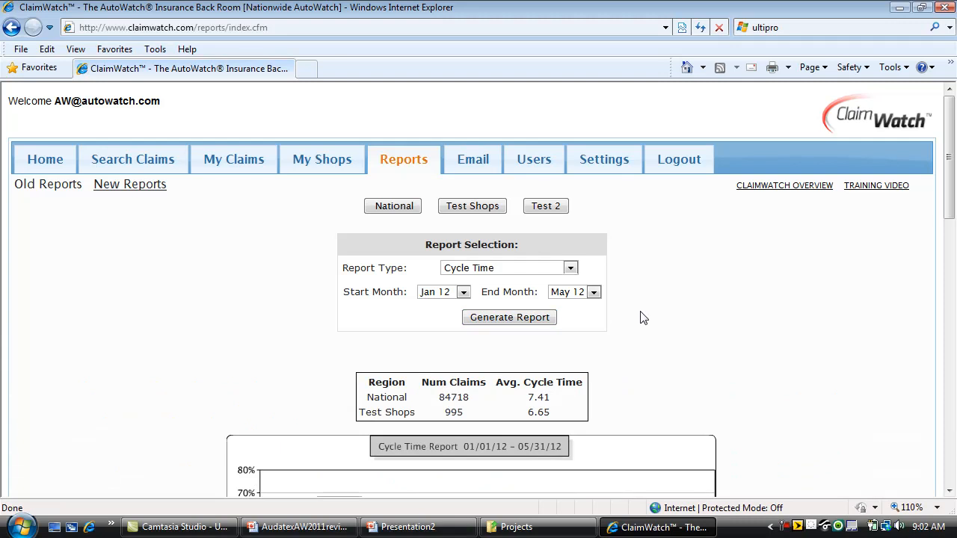
- Review the National versus Test Shops cycle time charts, leaving the report type unchanged
{"action": "left_click_drag", "start_coordinate": [947, 203], "coordinate": [943, 395]}
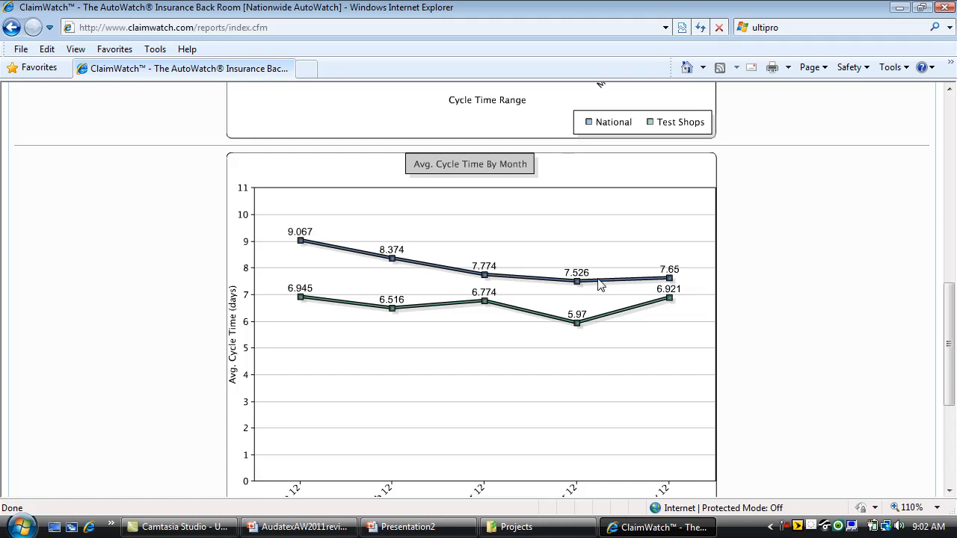
{"action": "mouse_move", "coordinate": [577, 284]}
{"action": "left_click_drag", "start_coordinate": [948, 329], "coordinate": [929, 133]}
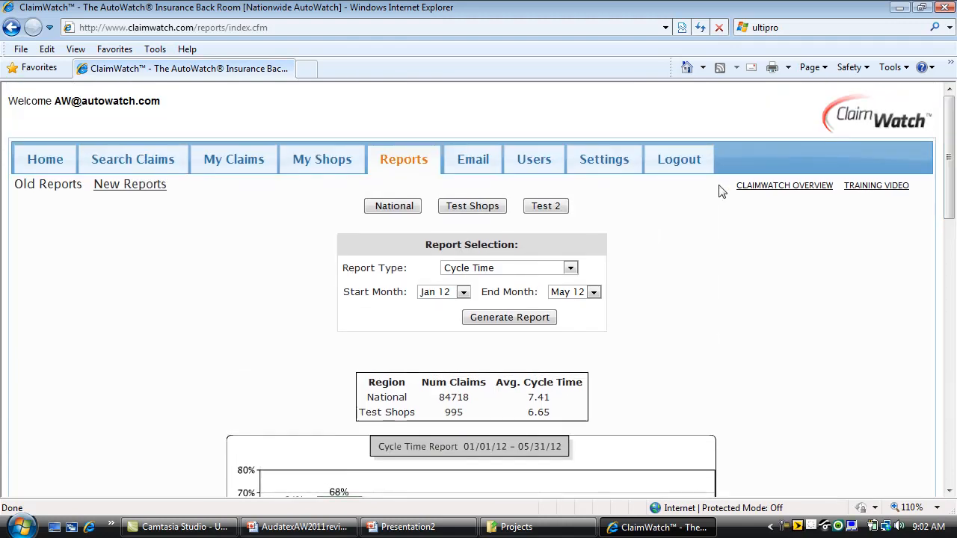
{"action": "left_click", "coordinate": [569, 268]}
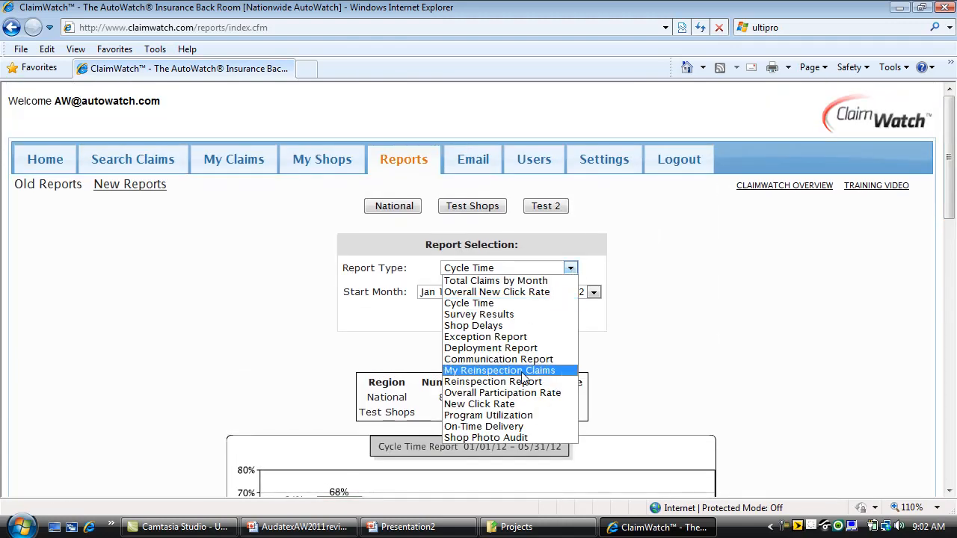
{"action": "left_click", "coordinate": [703, 323]}
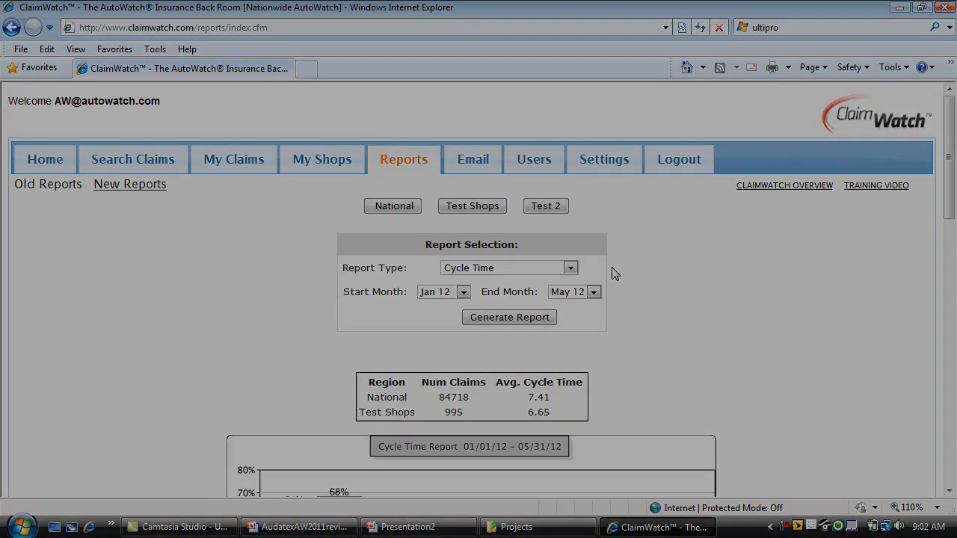